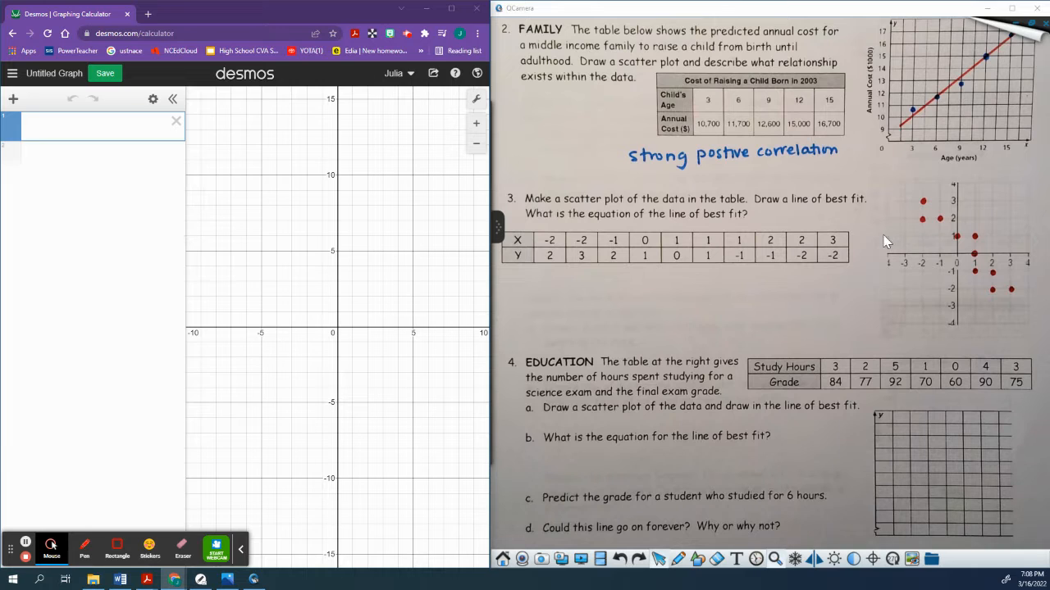
pyautogui.click(153, 98)
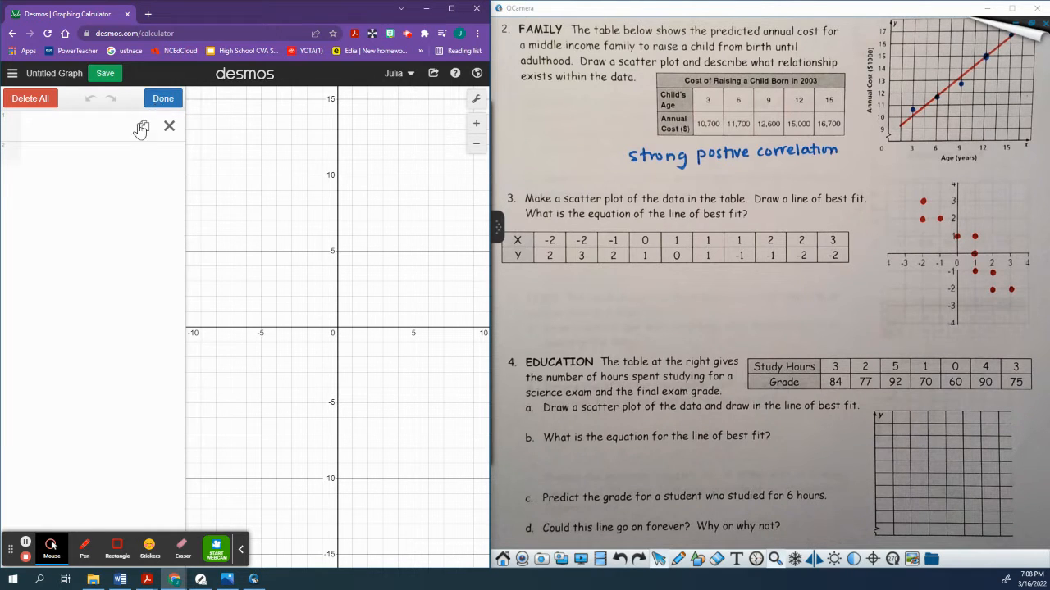
pyautogui.click(123, 127)
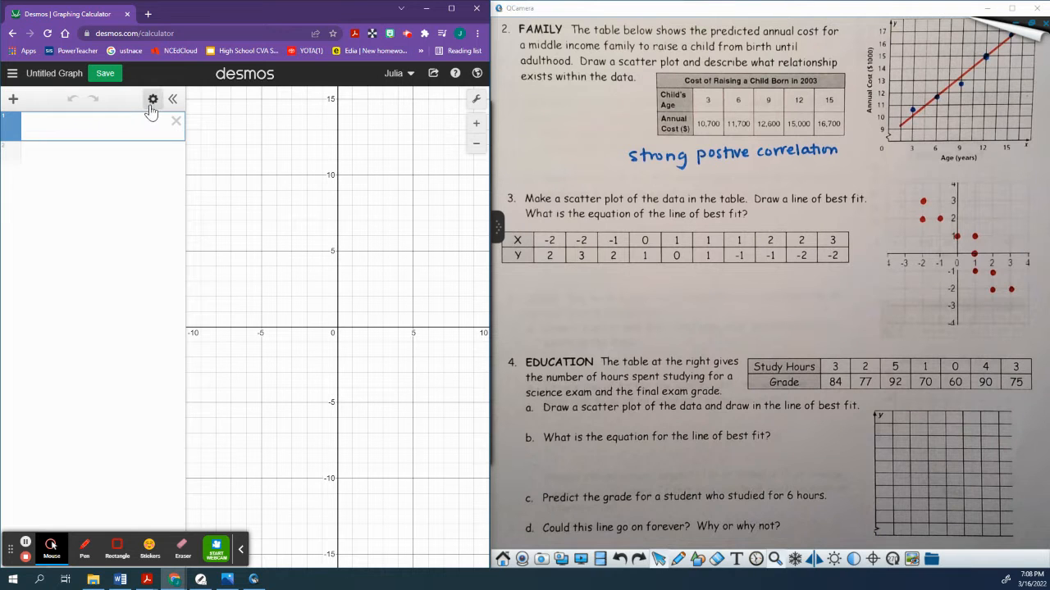
pyautogui.click(151, 103)
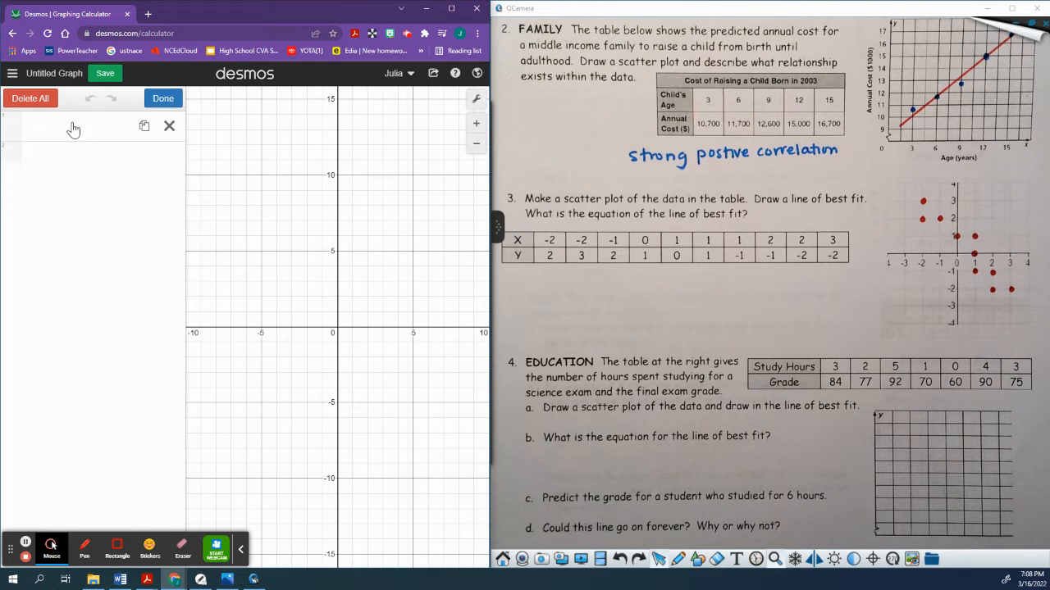
pyautogui.click(72, 129)
# Step: Add a table and enter the x₁ values -2, -2, -1 and 0 in its first four rows
pyautogui.click(13, 99)
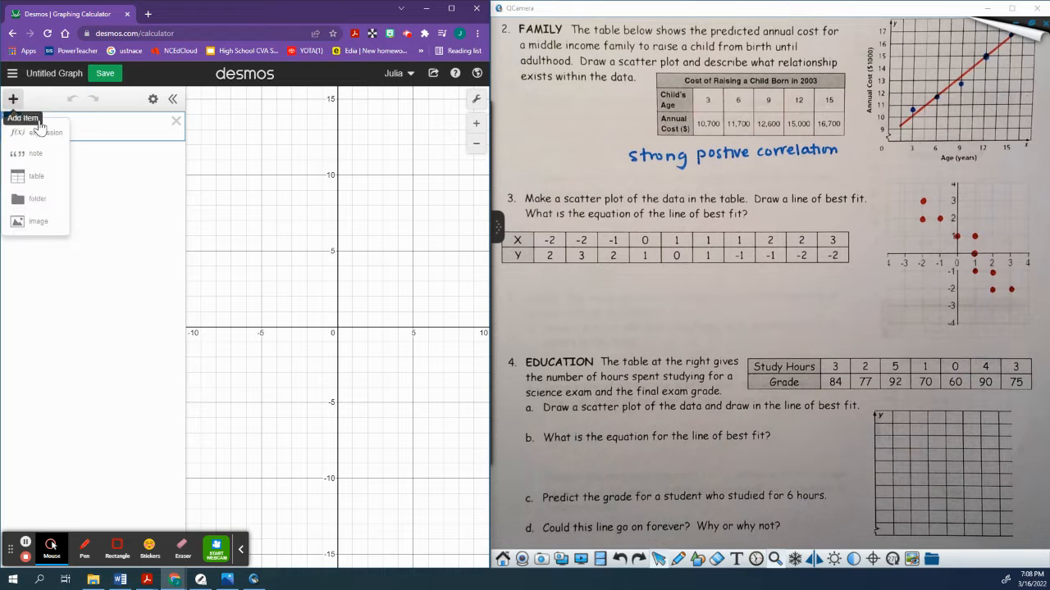
pyautogui.click(36, 175)
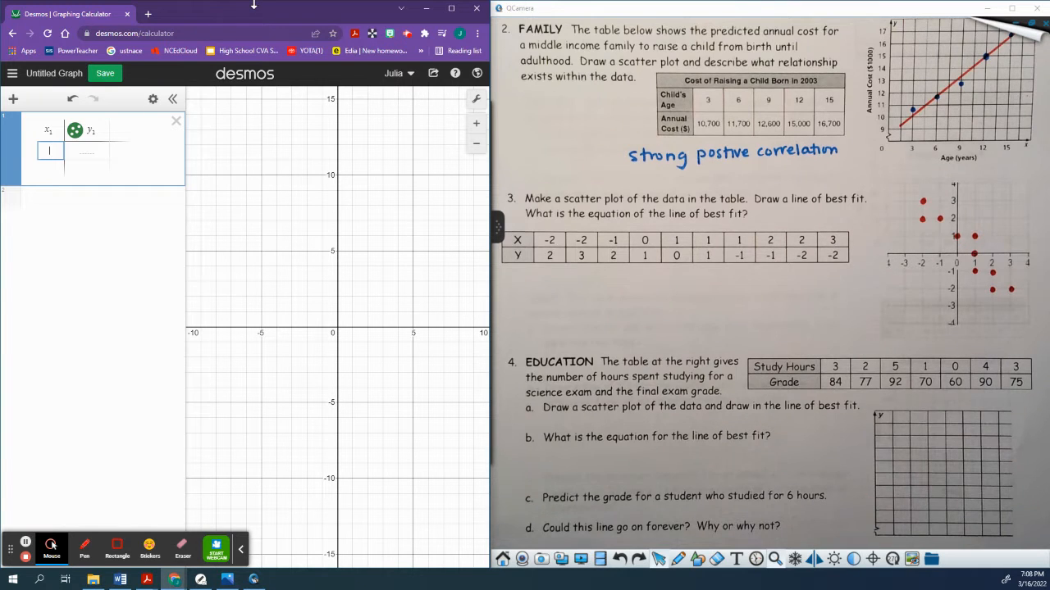
pyautogui.write('-2')
pyautogui.press('Return')
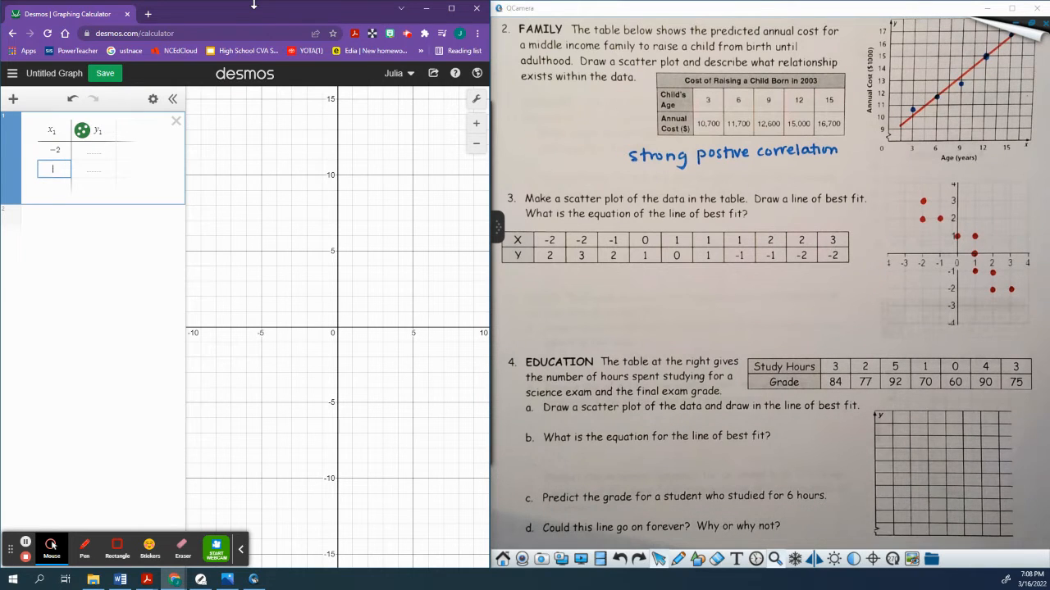
pyautogui.write('-2')
pyautogui.press('Return')
pyautogui.write('-')
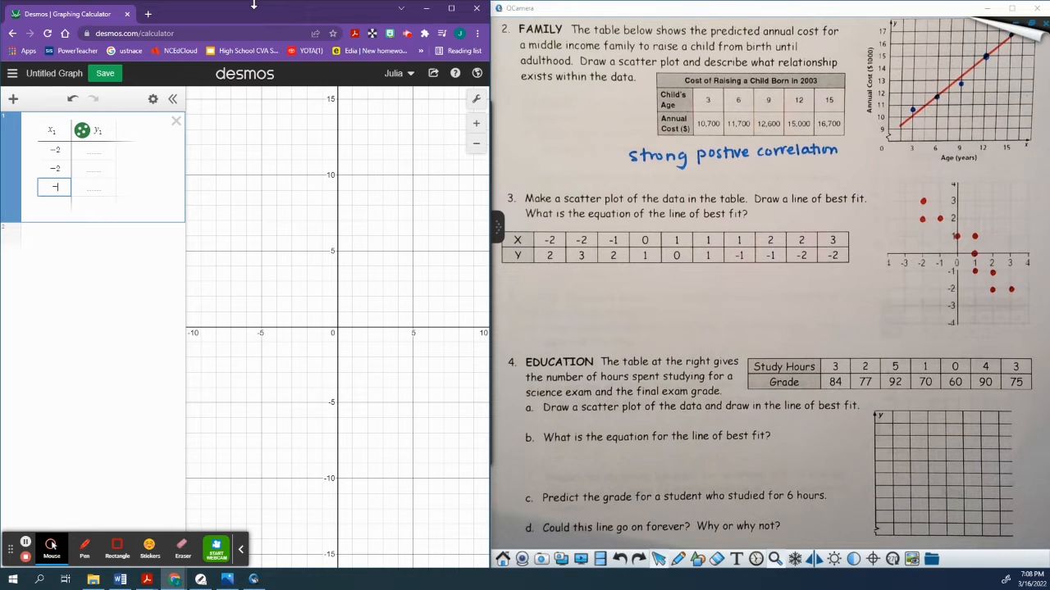
pyautogui.write('1')
pyautogui.press('Return')
pyautogui.write('0')
pyautogui.press('Return')
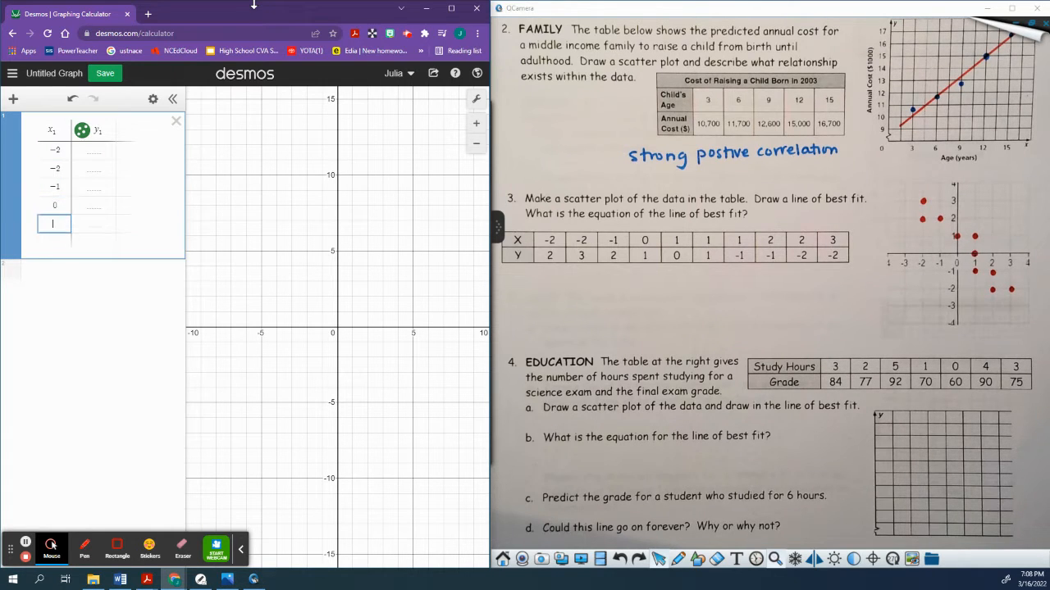
# Step: Enter the x₁ values 1, 1, 1, 2, 2 and 3 in the table's fifth through tenth rows
pyautogui.write('1')
pyautogui.press('Return')
pyautogui.write('1')
pyautogui.press('Return')
pyautogui.write('1')
pyautogui.press('Return')
pyautogui.write('2')
pyautogui.press('Return')
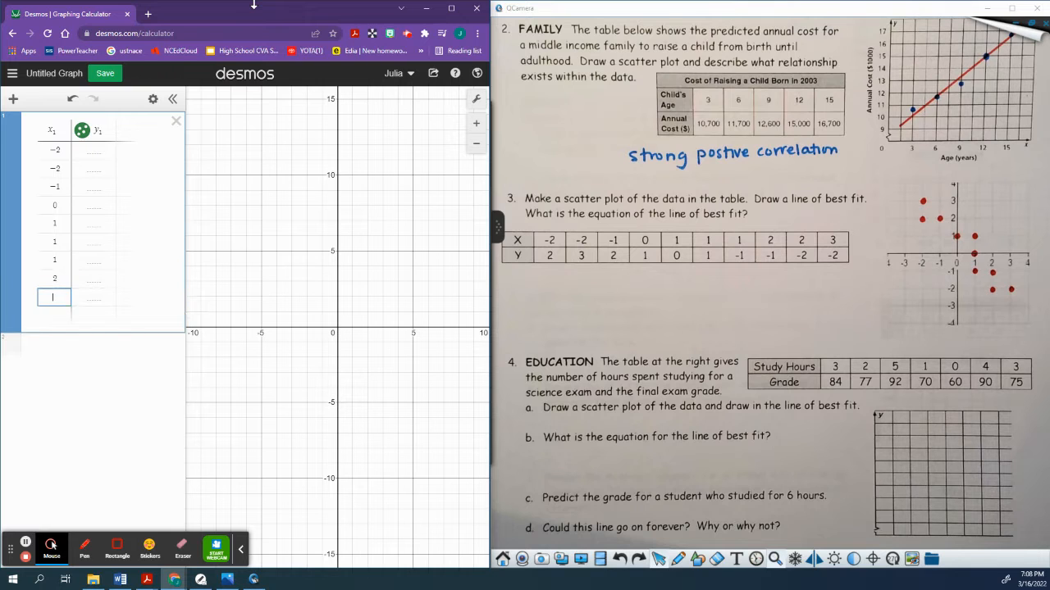
pyautogui.write('2')
pyautogui.press('Return')
pyautogui.write('3')
# Step: Enter 2 as the y₁ value in the table's first row
pyautogui.press('Right')
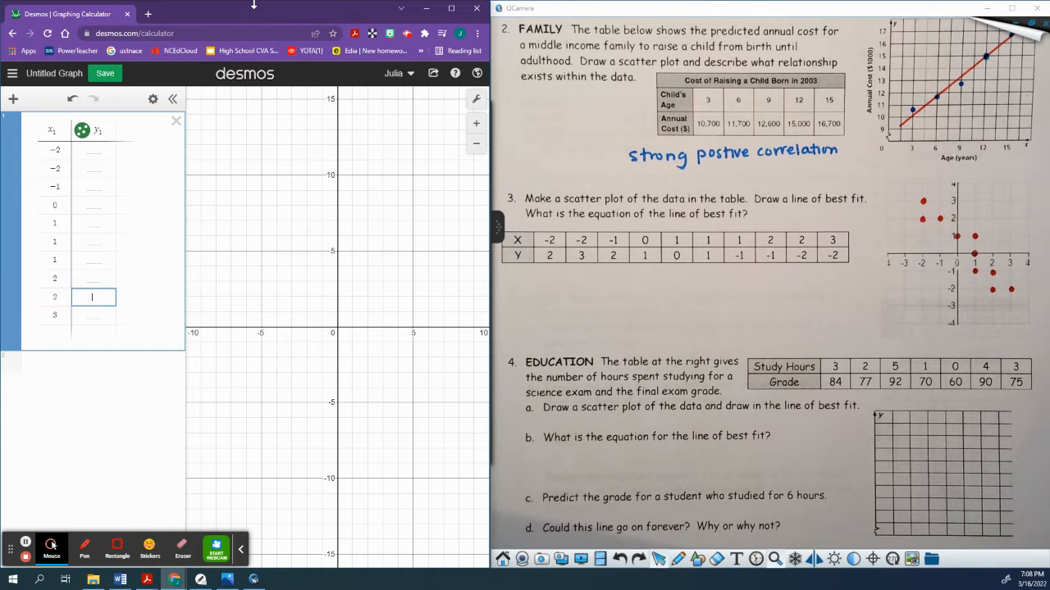
pyautogui.press('Up')
pyautogui.press('Up')
pyautogui.press('Up')
pyautogui.press('Up')
pyautogui.press('Up')
pyautogui.press('Up')
pyautogui.press('Up')
pyautogui.press('Up')
pyautogui.press('Up')
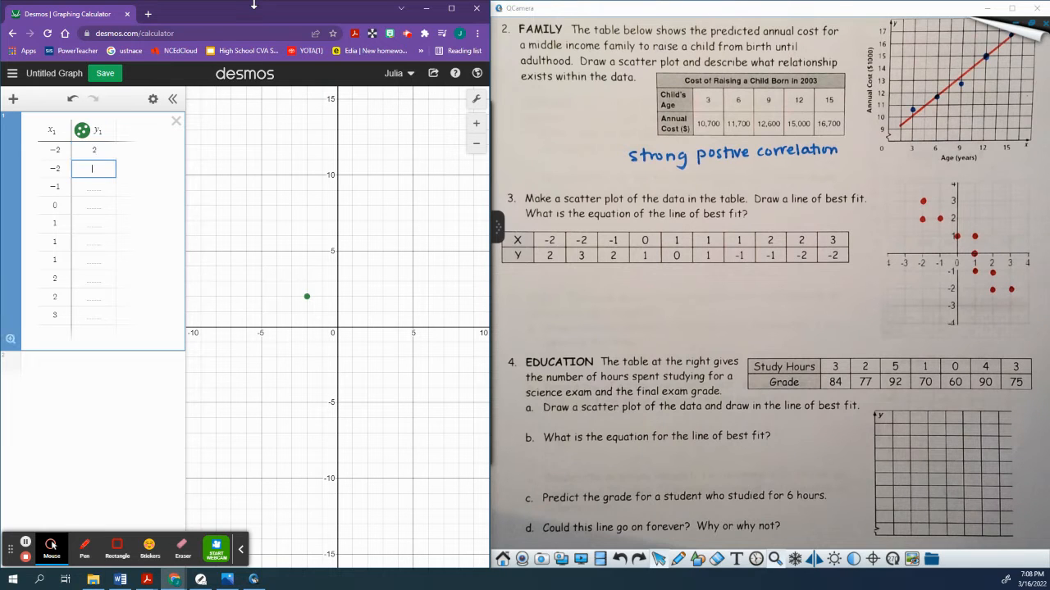
# Step: Enter the y₁ values 3, 2, 1 and 0 in the table's second through fifth rows
pyautogui.write('3')
pyautogui.press('Return')
pyautogui.write('2')
pyautogui.press('Return')
pyautogui.write('1')
pyautogui.press('Return')
pyautogui.write('0')
pyautogui.press('Return')
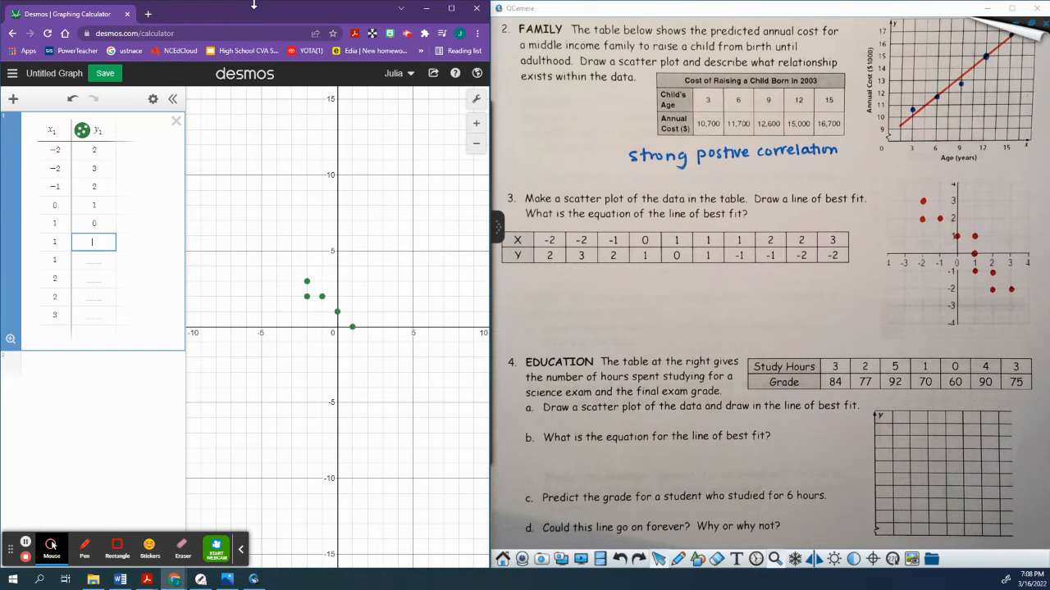
# Step: Enter the y₁ values 1, -1, -1, -2 and -2 in the table's sixth through tenth rows
pyautogui.write('1')
pyautogui.press('Return')
pyautogui.write('-1')
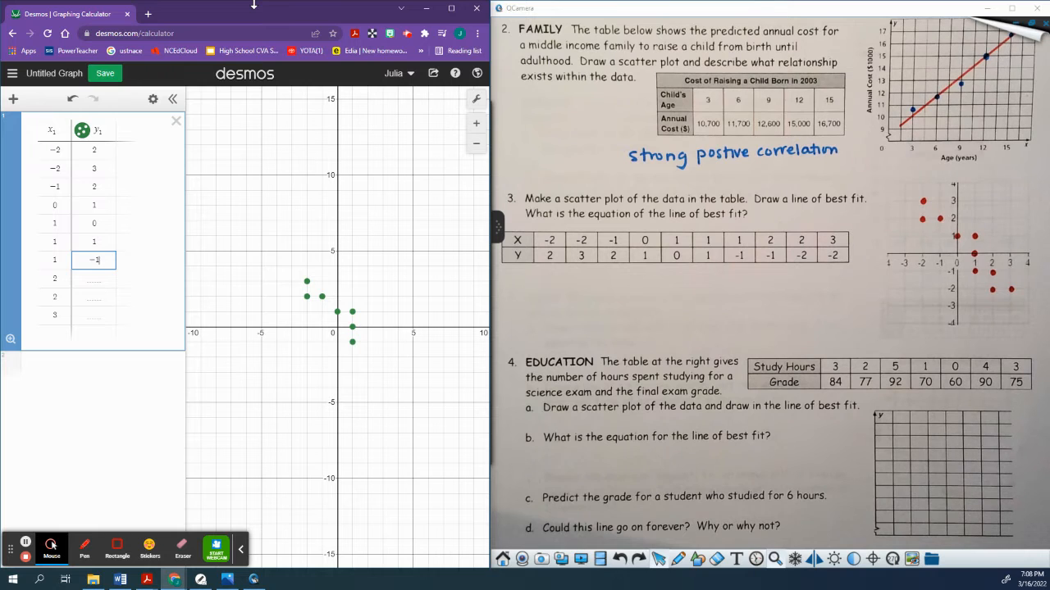
pyautogui.press('Return')
pyautogui.write('-1')
pyautogui.press('Return')
pyautogui.write('-2')
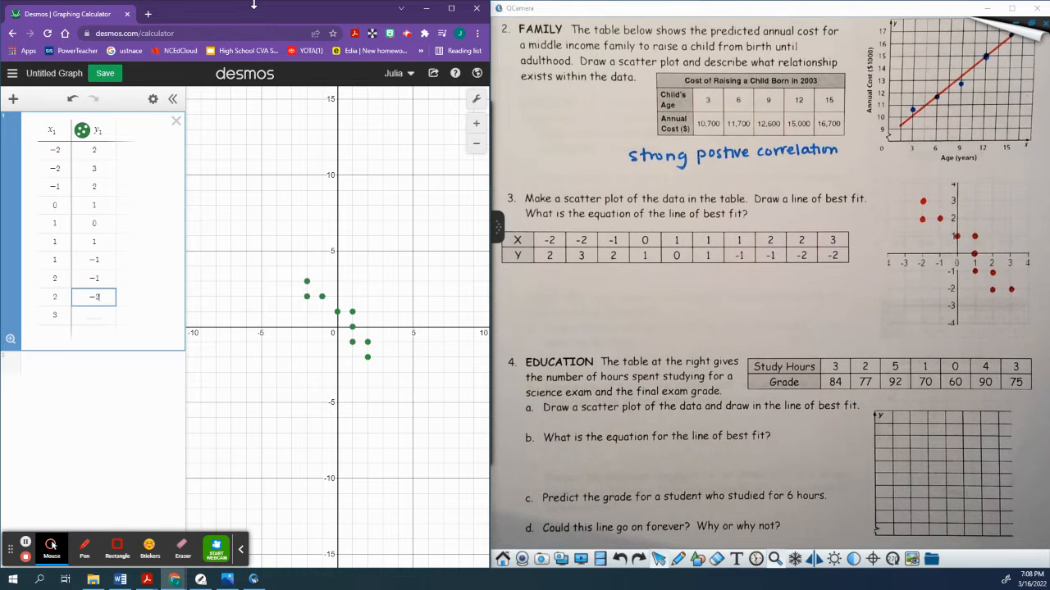
pyautogui.press('Return')
pyautogui.write('-2')
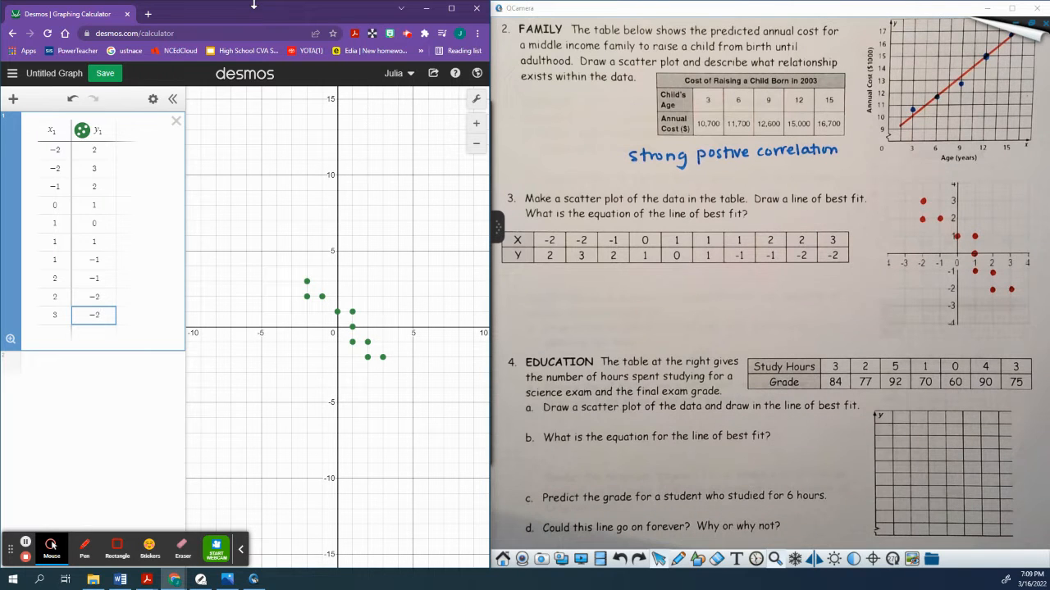
# Step: Start an expression with y₁ below the table and move the recording toolbar clear of the on-screen keypad
pyautogui.click(76, 365)
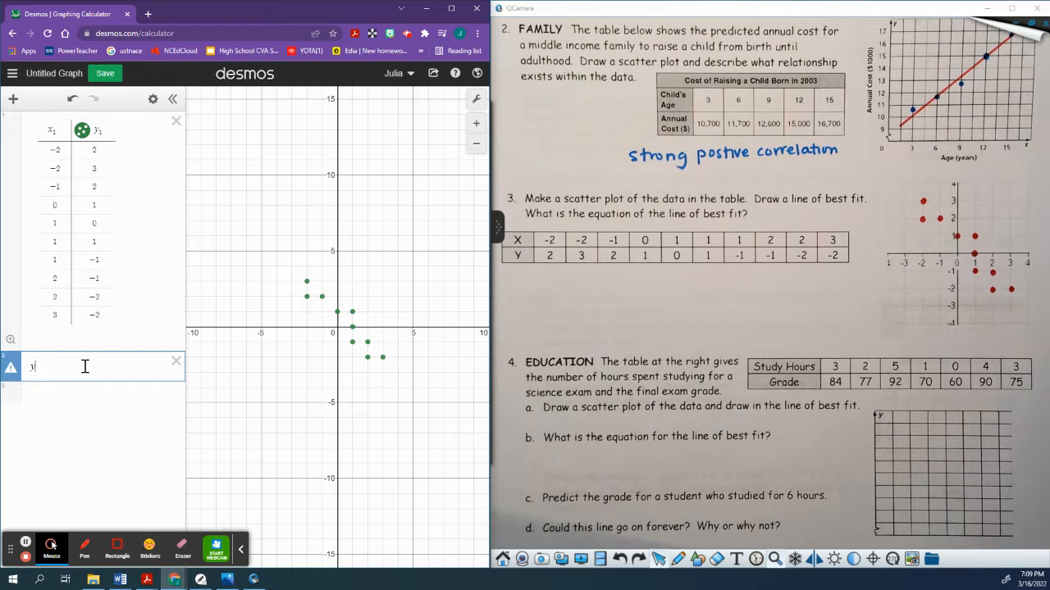
pyautogui.write('1')
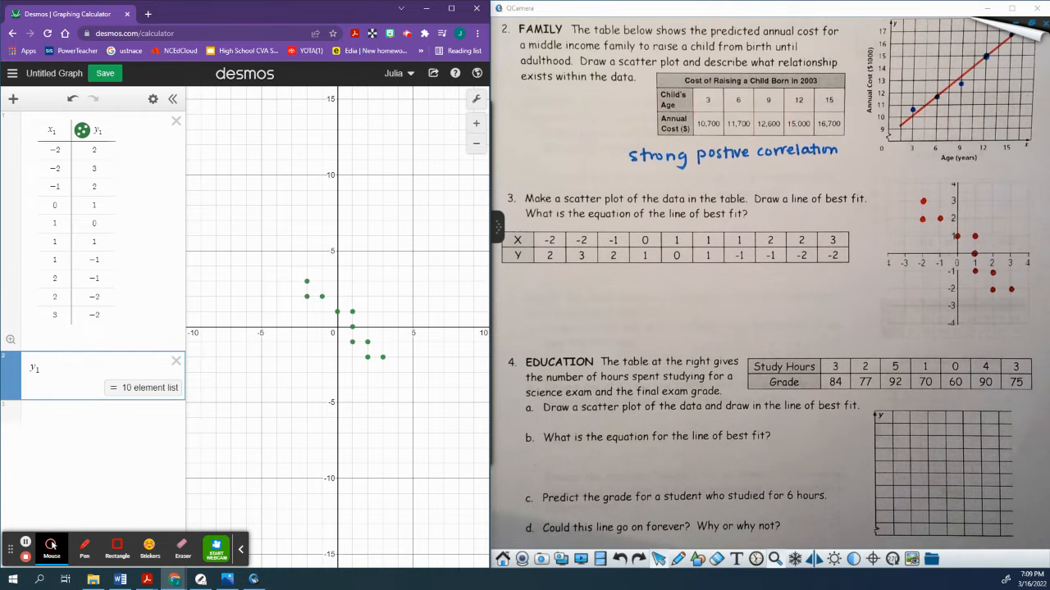
pyautogui.click(182, 548)
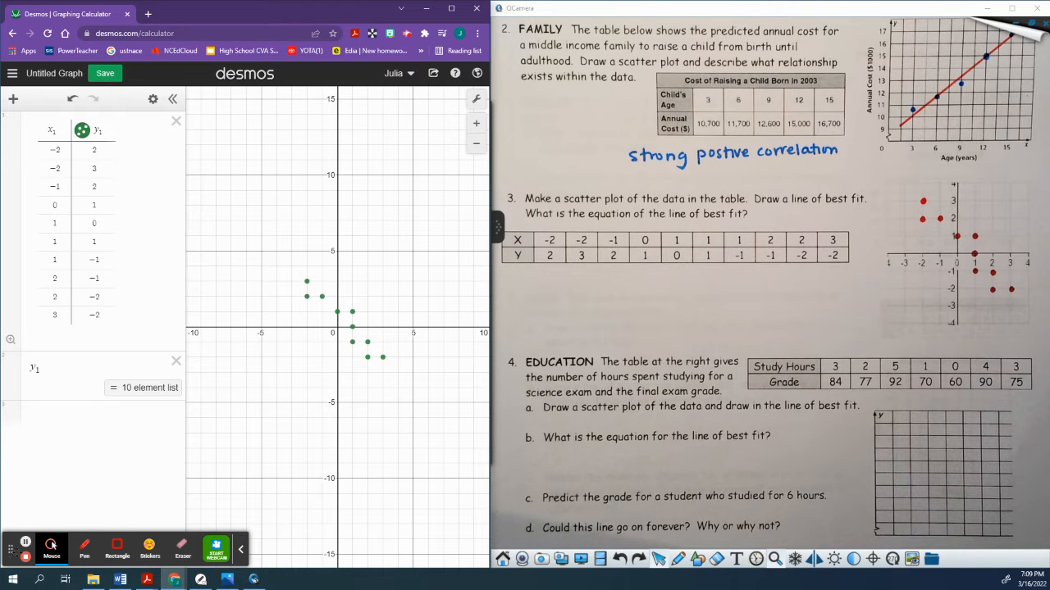
pyautogui.moveTo(11, 550); pyautogui.dragTo(139, 550)
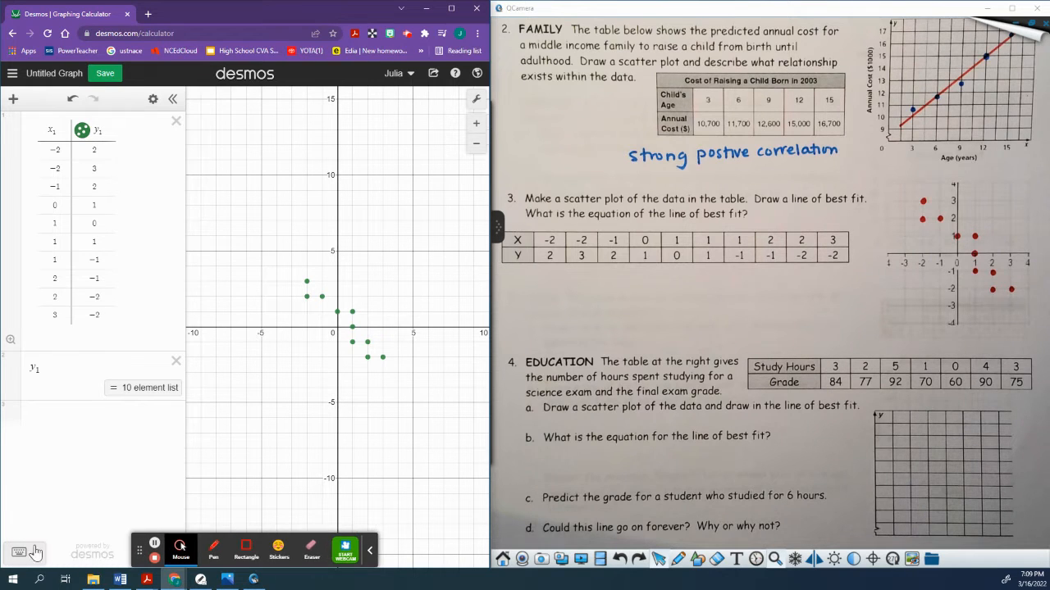
pyautogui.click(82, 370)
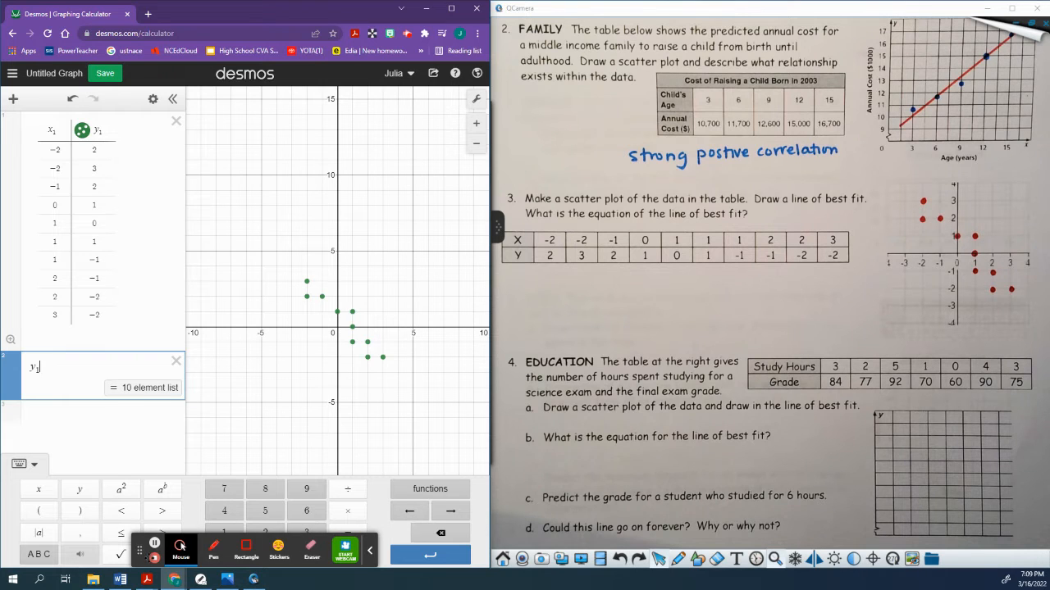
pyautogui.click(39, 554)
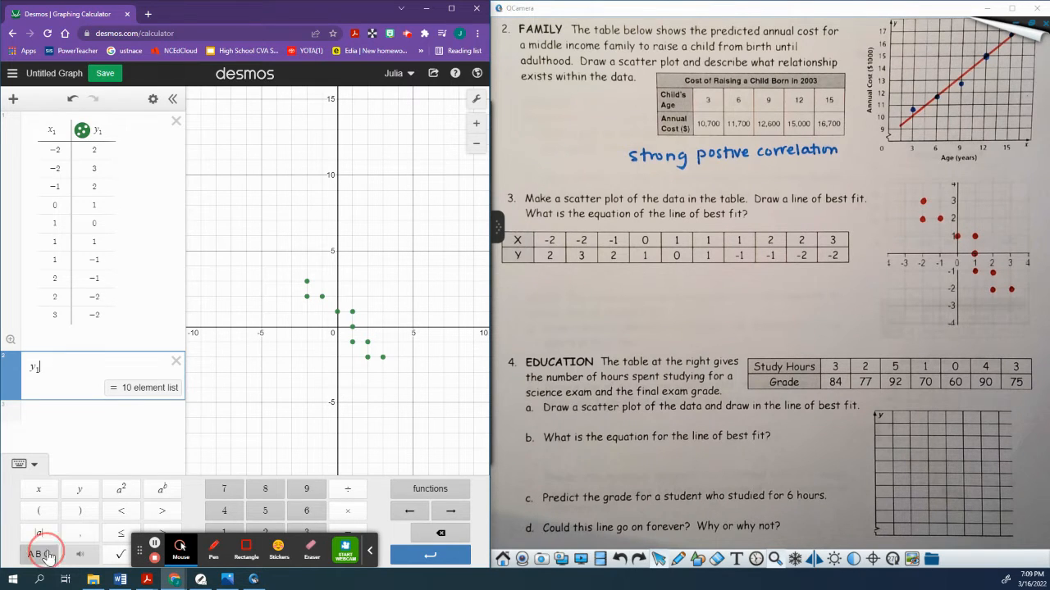
pyautogui.moveTo(155, 558)
pyautogui.mouseDown()
pyautogui.moveTo(377, 546)
pyautogui.moveTo(412, 9)
pyautogui.mouseUp()
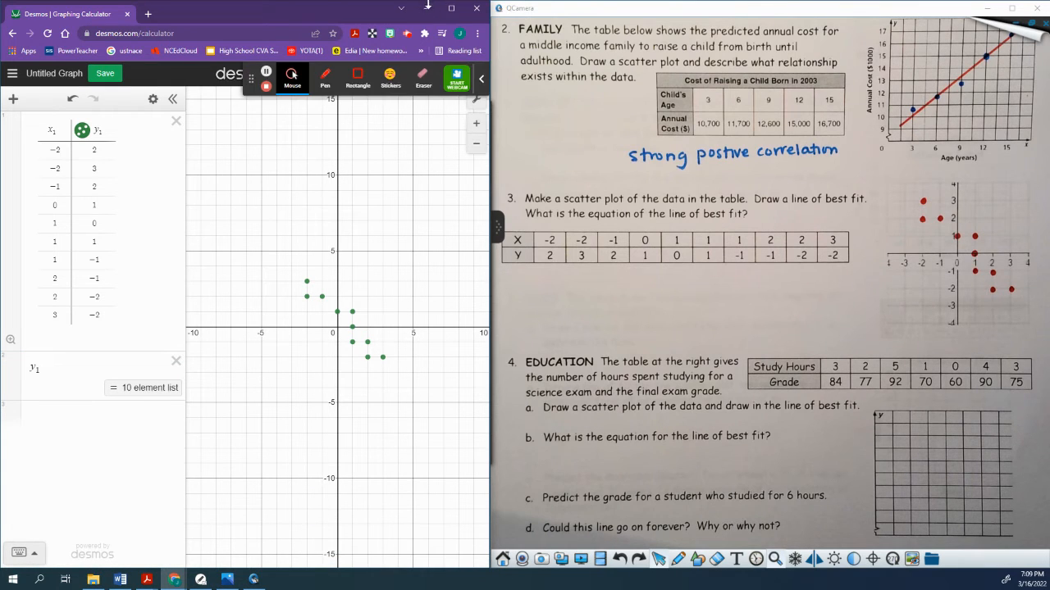
# Step: Complete the y₁ expression as the linear regression y₁ ~ mx₁ + b
pyautogui.click(23, 556)
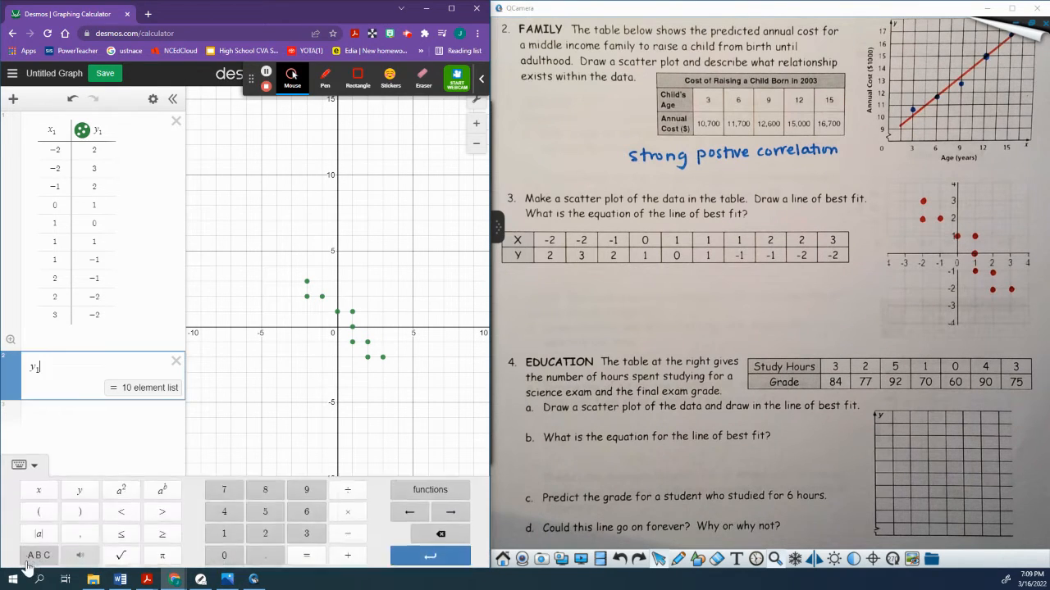
pyautogui.click(38, 554)
pyautogui.click(312, 556)
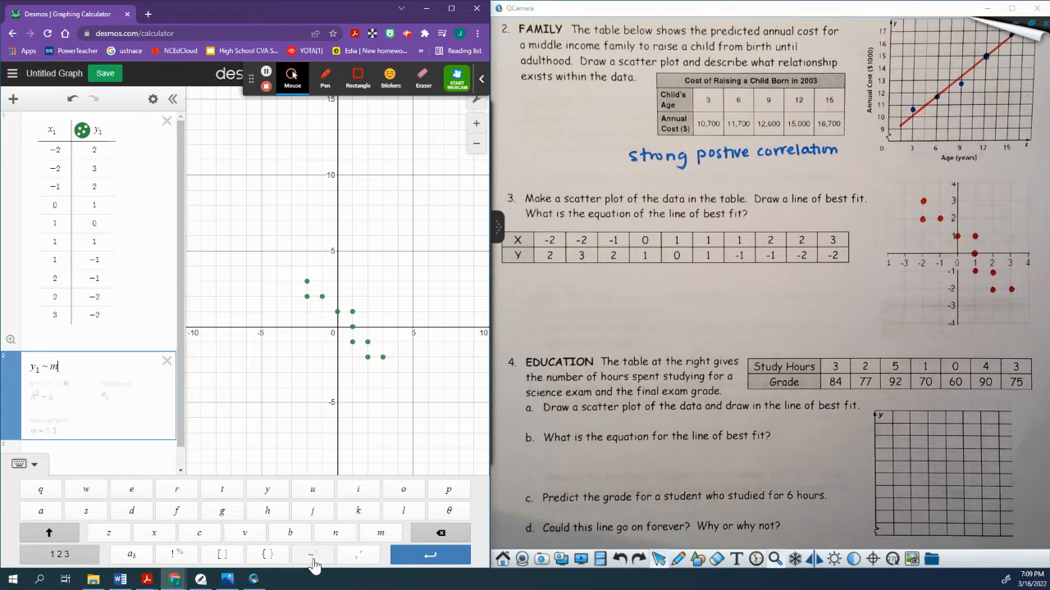
pyautogui.write('mx')
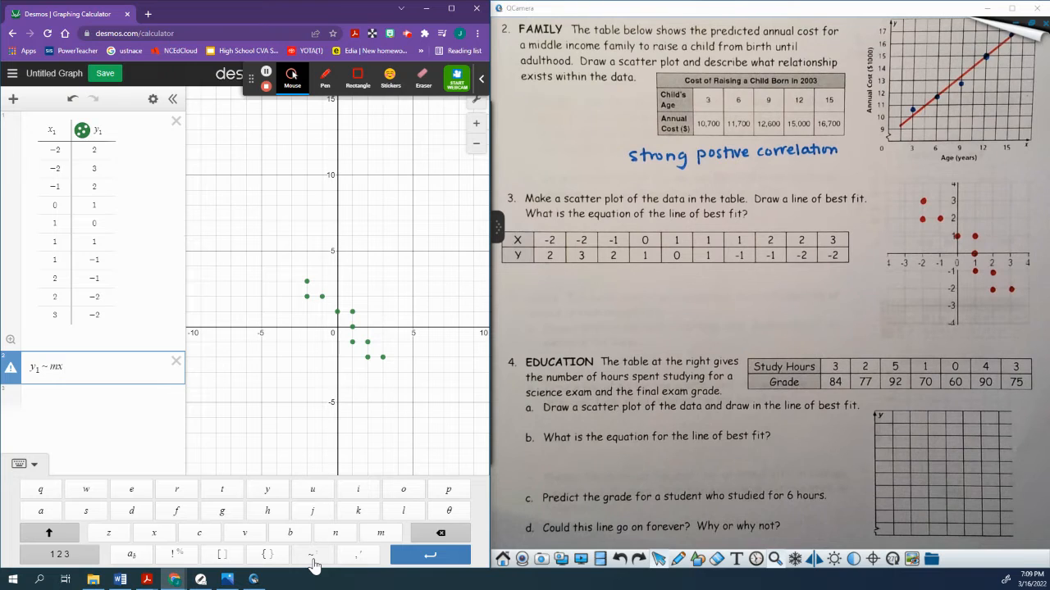
pyautogui.write('1 ')
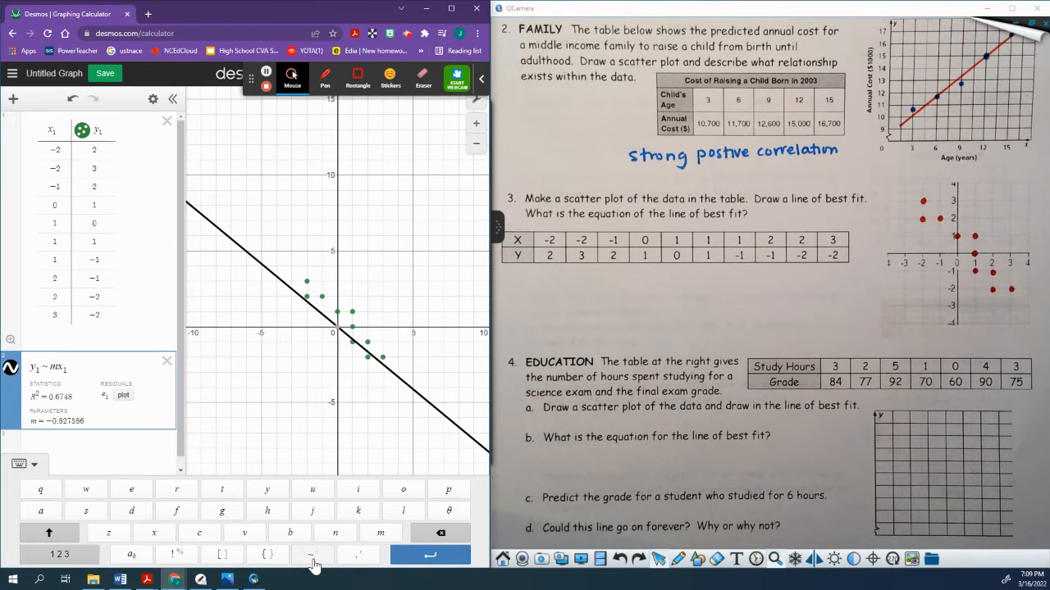
pyautogui.write('+ b')
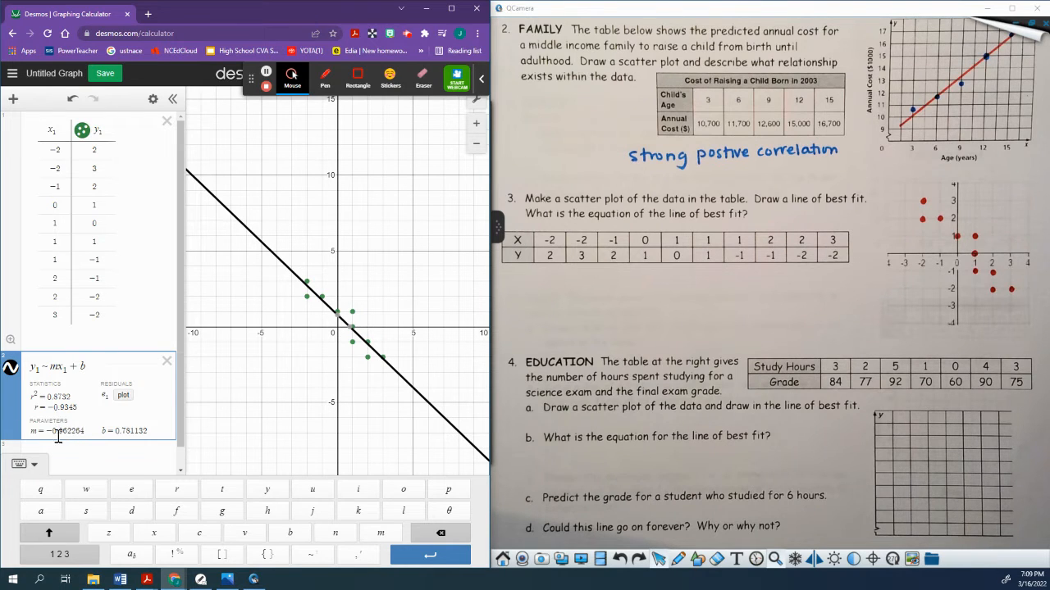
# Step: Add the line of best fit as the function f(x) = -0.96x + 0.78 below the regression
pyautogui.click(146, 447)
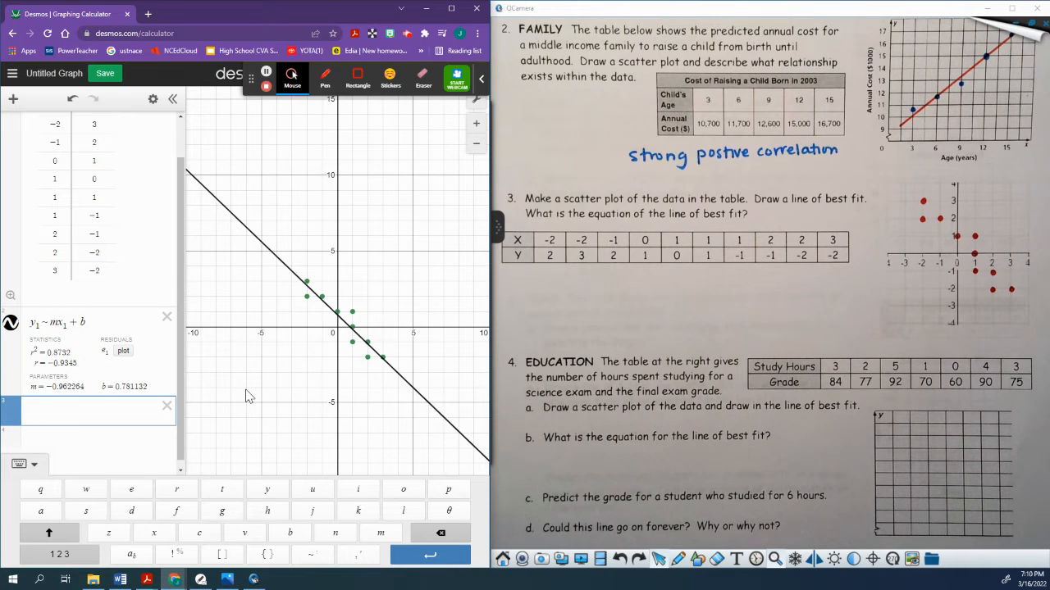
pyautogui.write('(x)=')
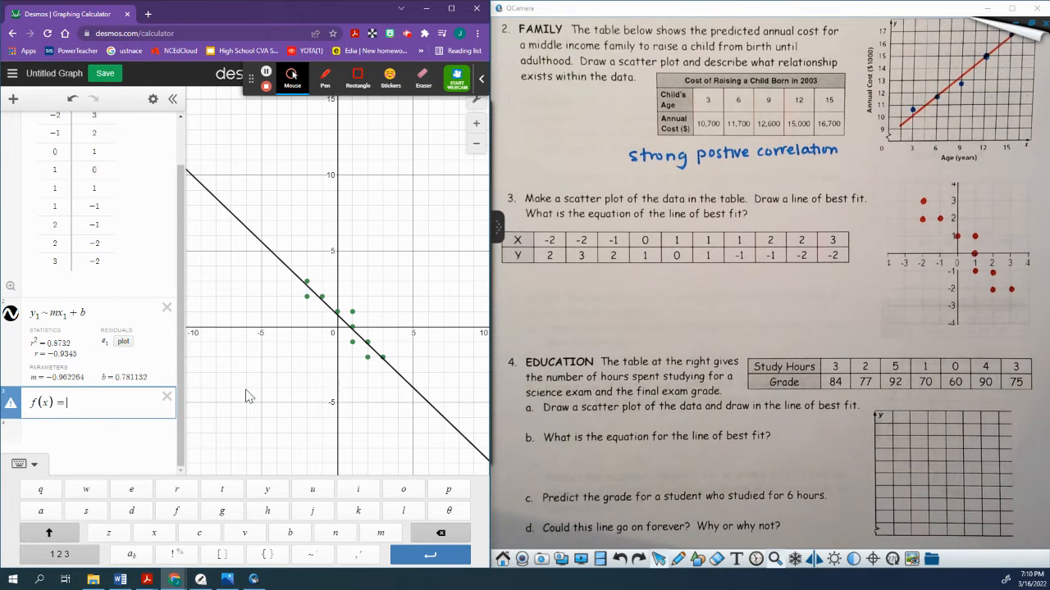
pyautogui.write('-0.9')
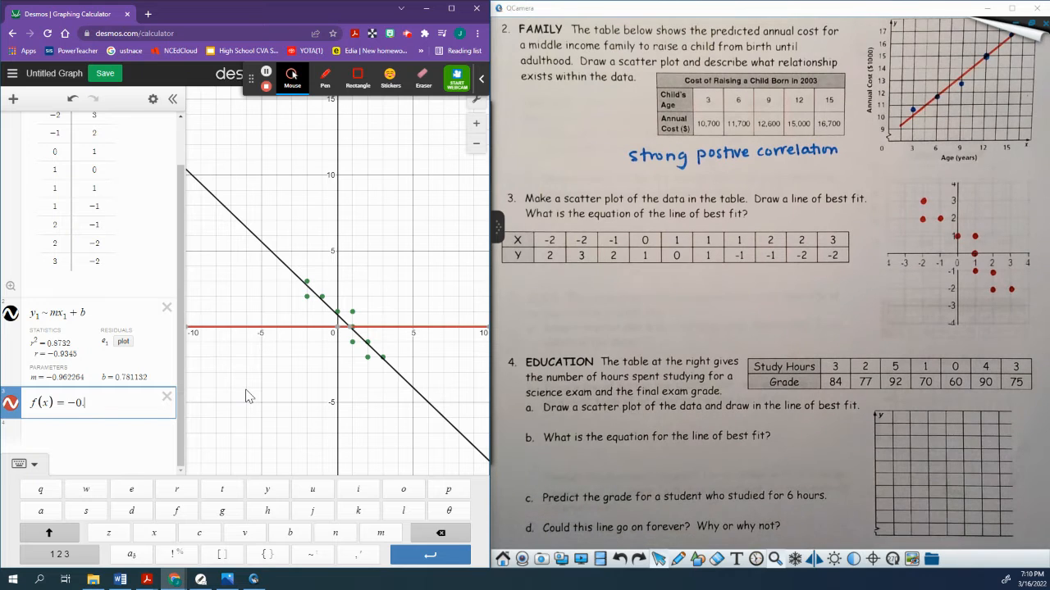
pyautogui.write('6')
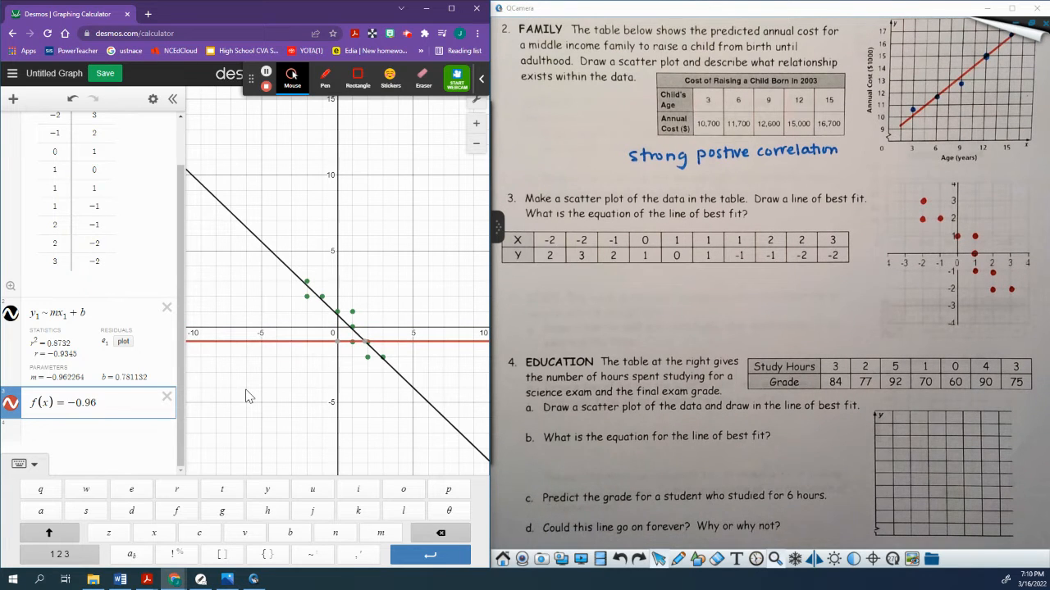
pyautogui.write('x')
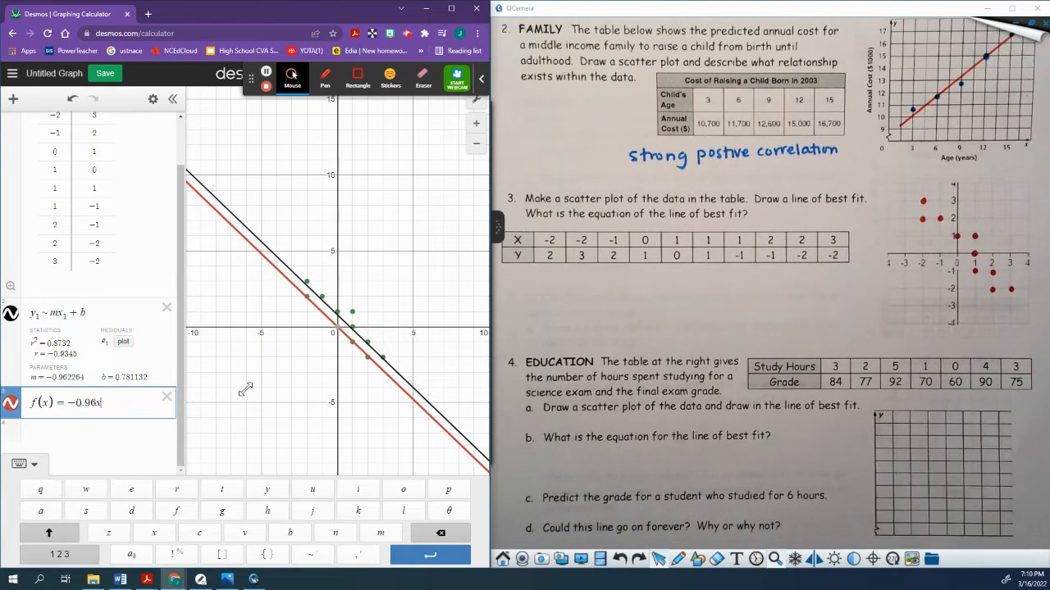
pyautogui.write('+0.78')
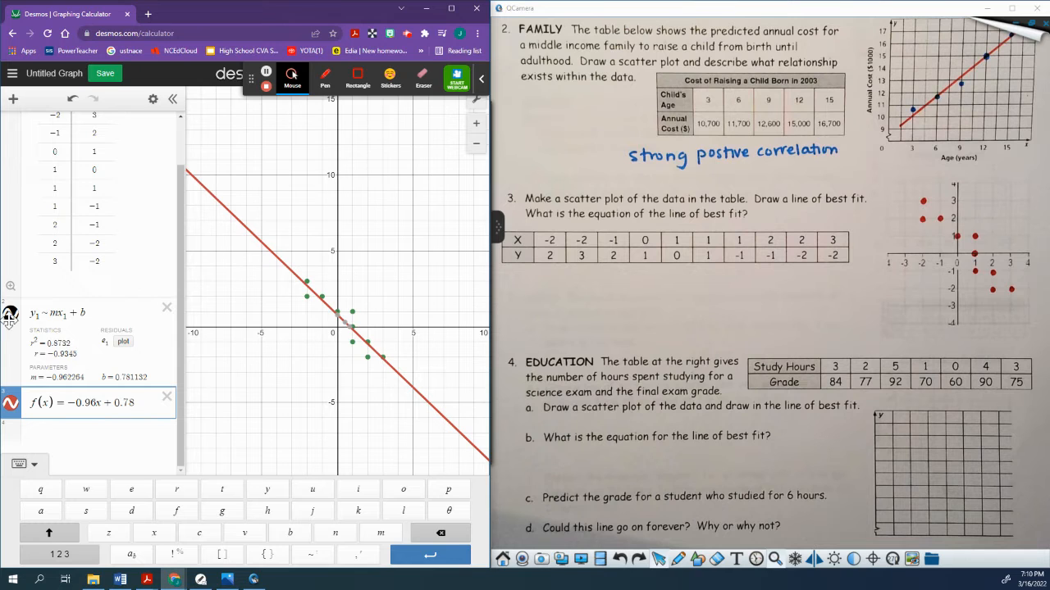
pyautogui.click(25, 464)
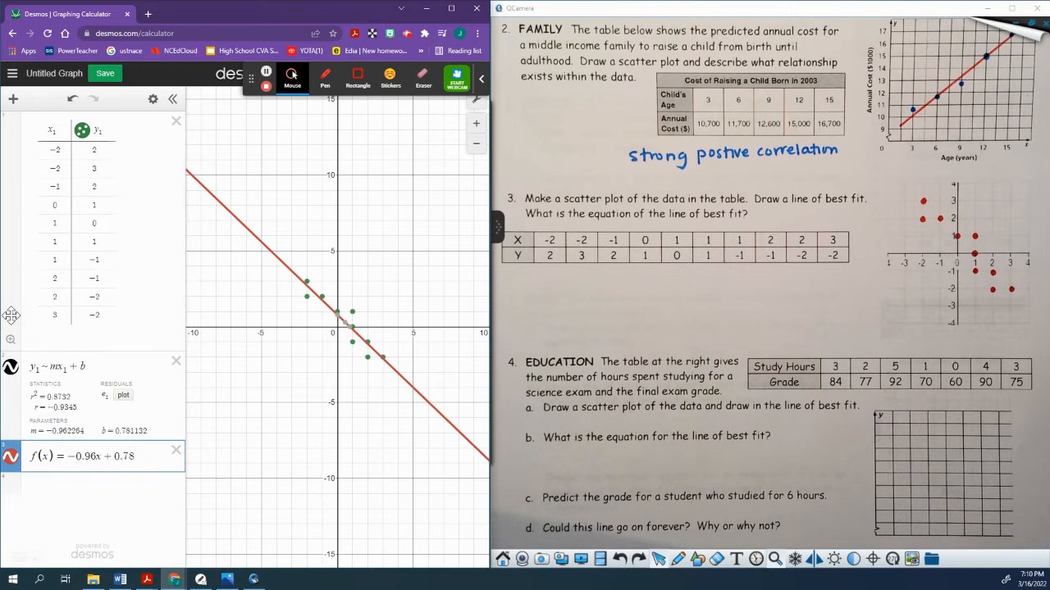
pyautogui.click(58, 496)
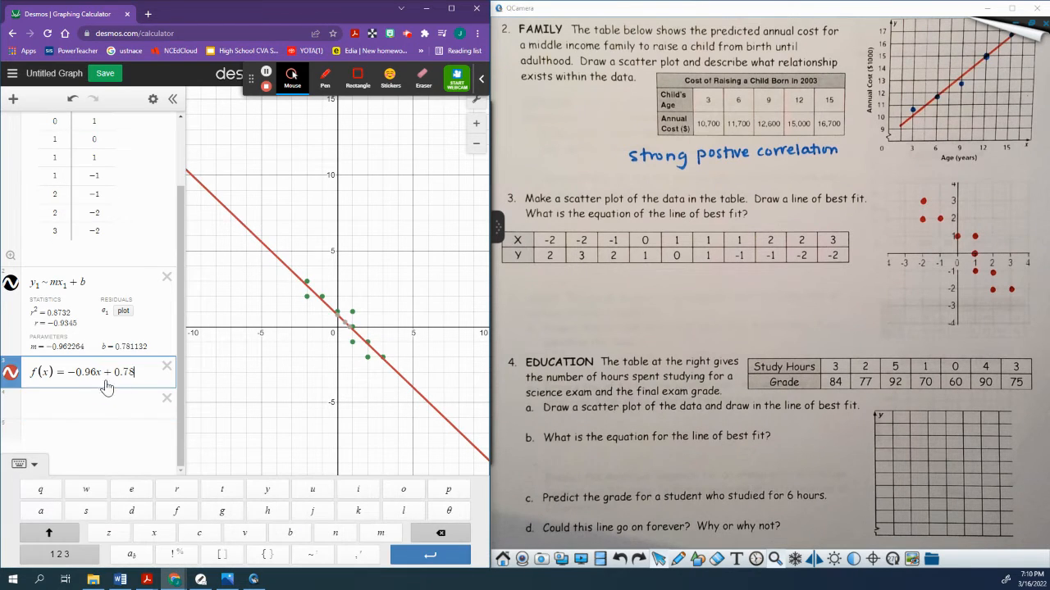
# Step: Create a table of values for f(x) = -0.96x + 0.78 and set its first two x-values to 6 and 10
pyautogui.click(154, 100)
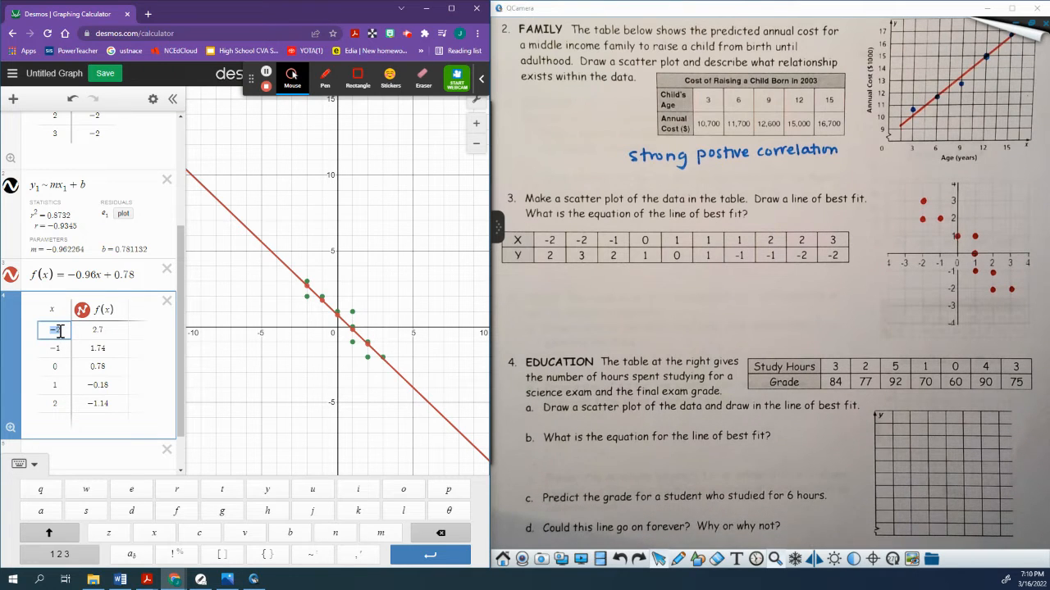
pyautogui.write('-')
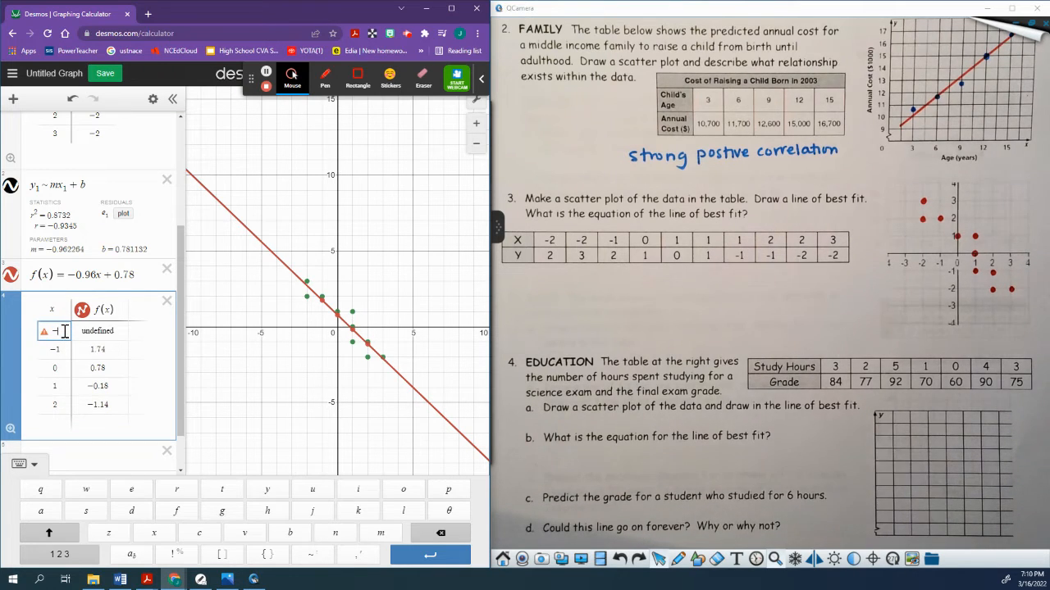
pyautogui.press('BackSpace')
pyautogui.write('6')
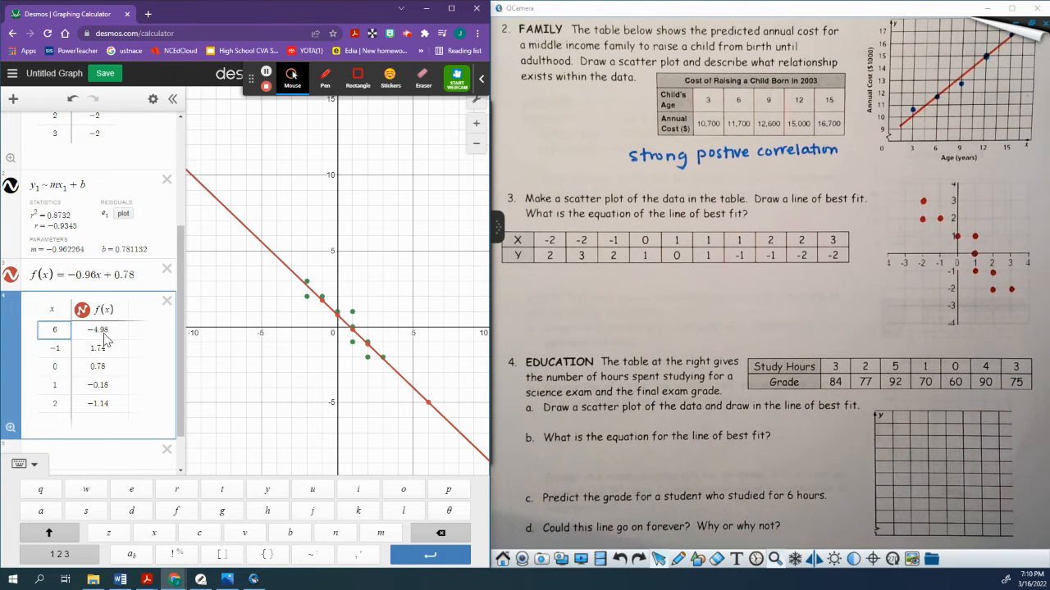
pyautogui.click(67, 348)
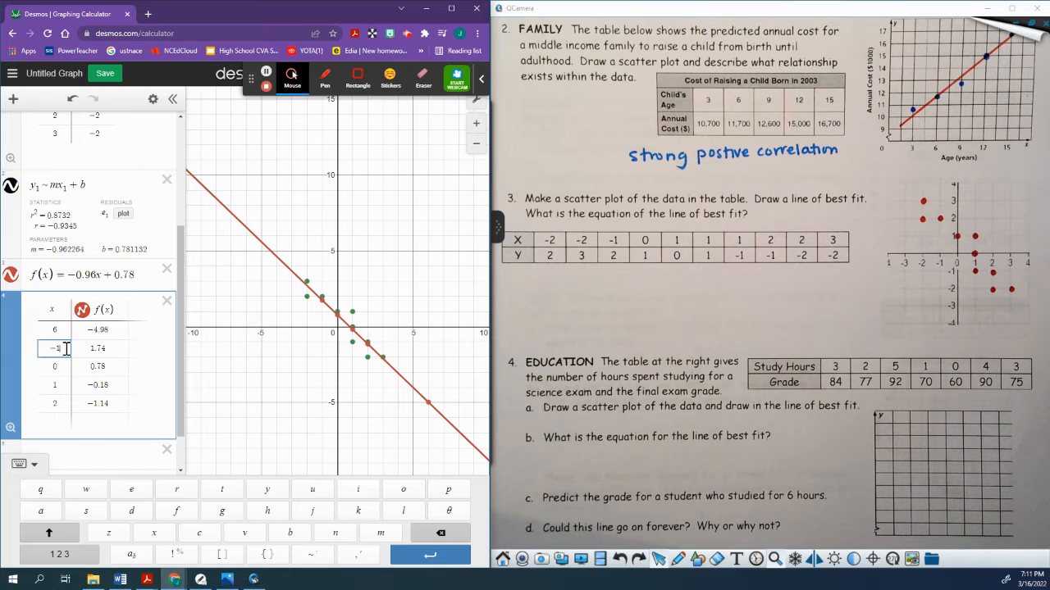
pyautogui.press('BackSpace')
pyautogui.press('BackSpace')
pyautogui.write('10')
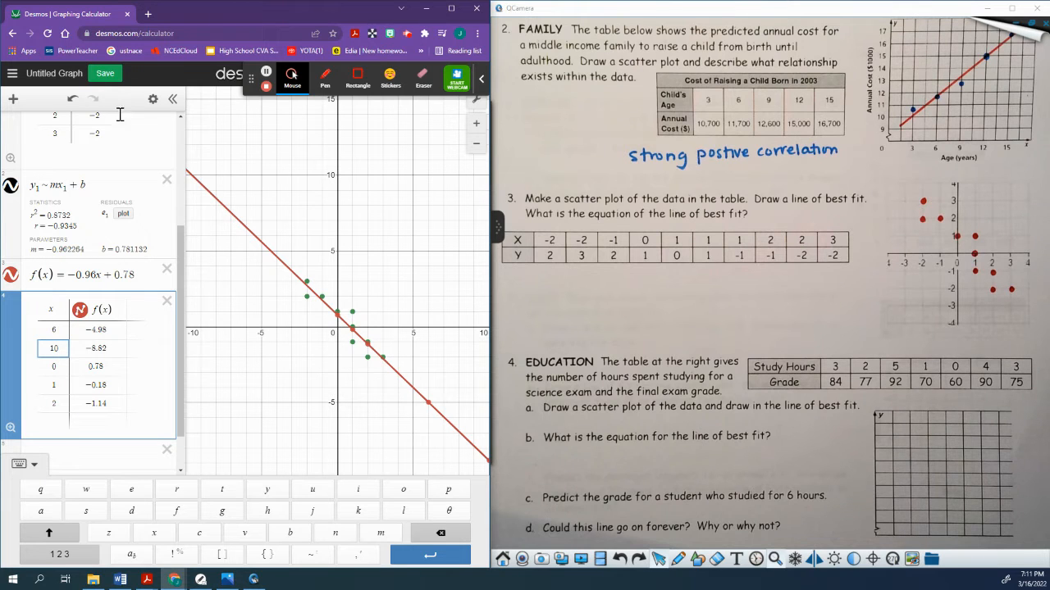
pyautogui.click(153, 98)
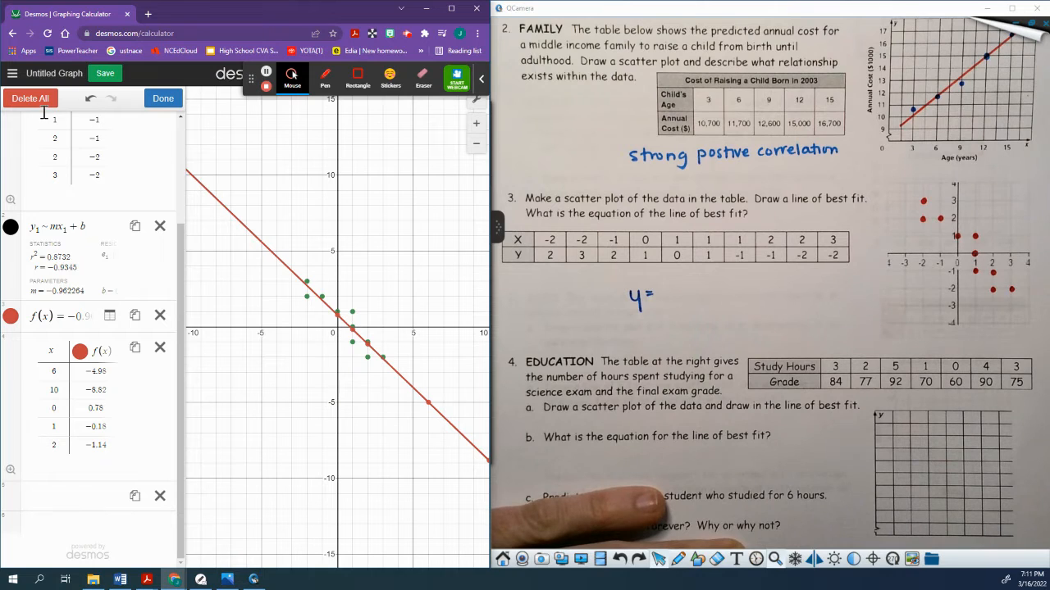
pyautogui.click(163, 98)
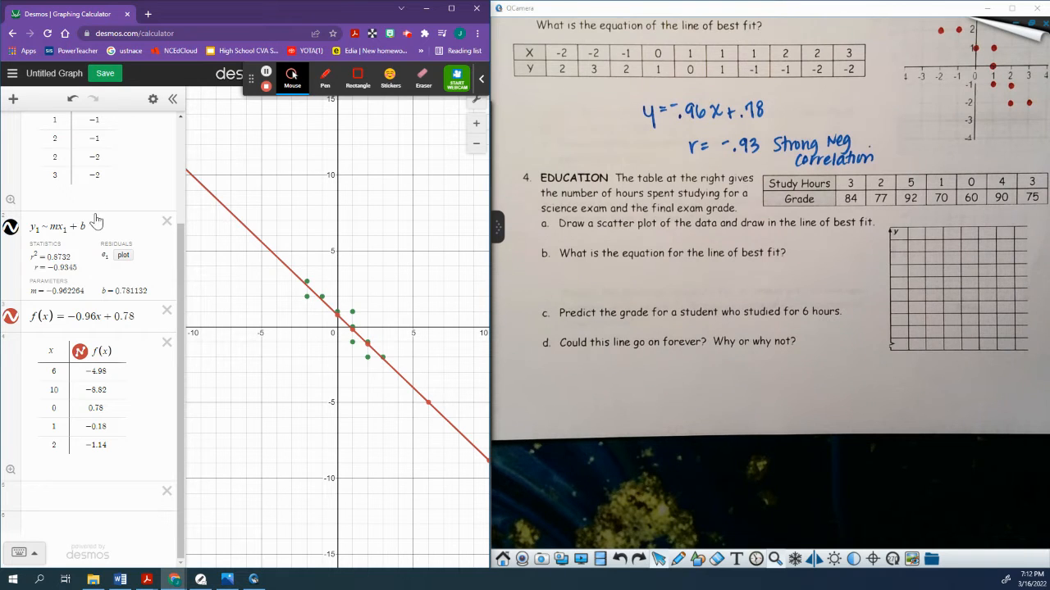
pyautogui.scroll(3, 90, 209)
pyautogui.click(53, 133)
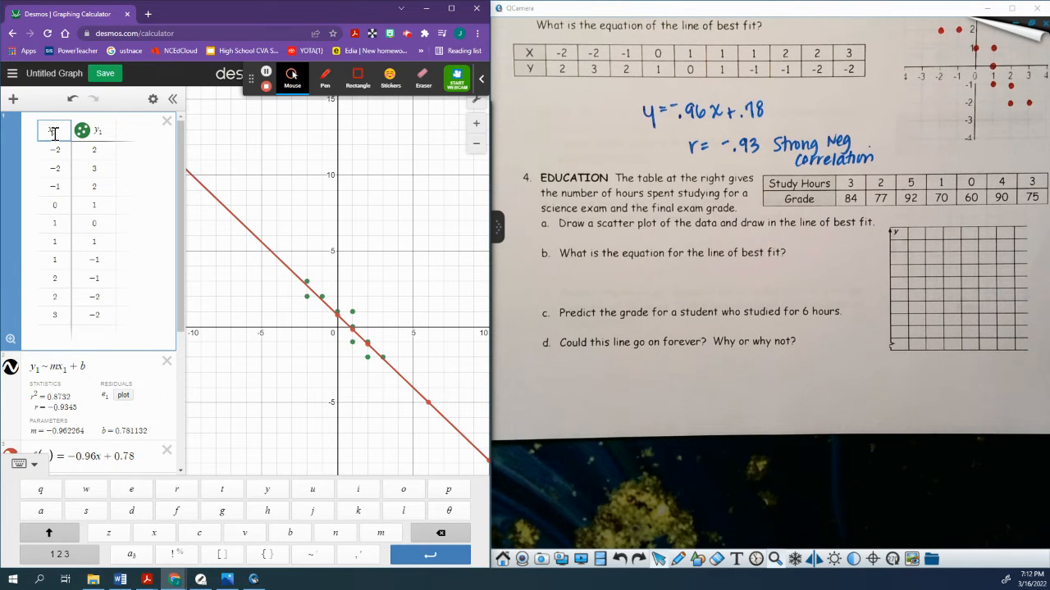
pyautogui.press('BackSpace')
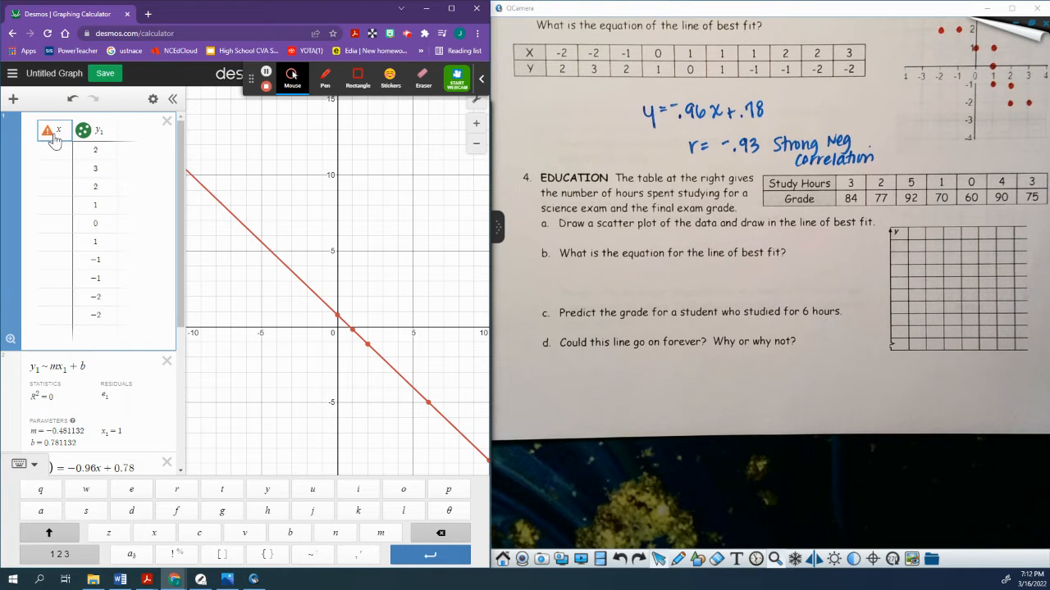
pyautogui.press('Right')
pyautogui.click(54, 136)
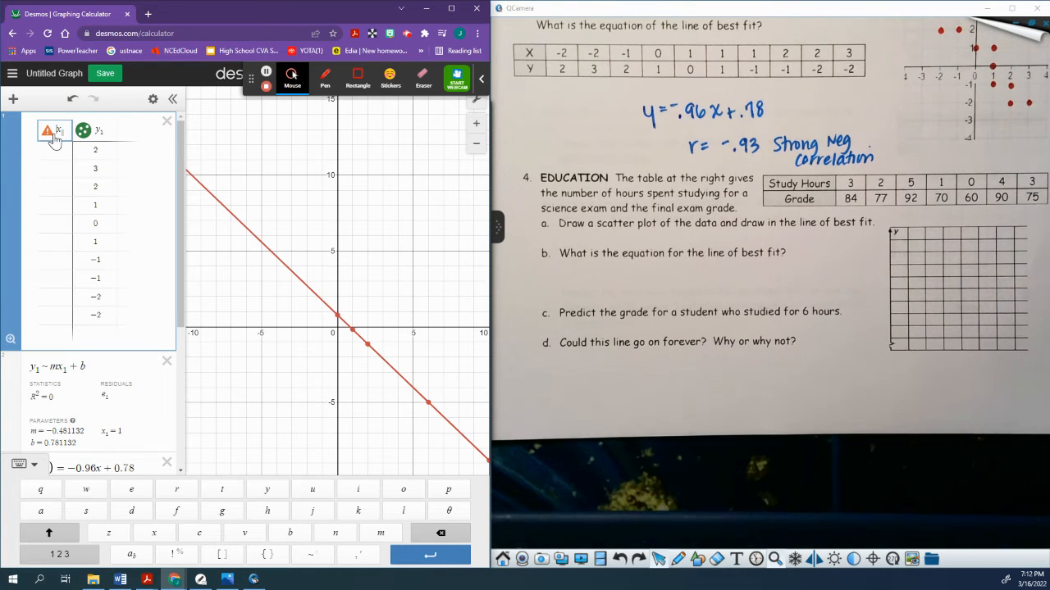
pyautogui.write('1')
pyautogui.press('Right')
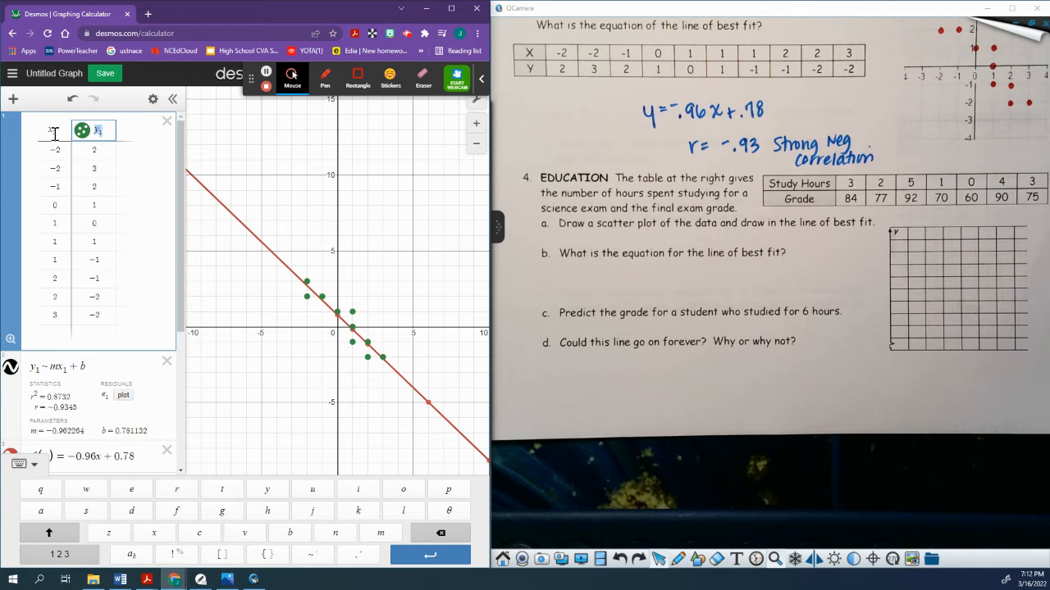
# Step: Replace the data table's first x₁ value with 3 and insert rows beneath it with x₁ values 2, 5, 1, 0, 4 and 3
pyautogui.doubleClick(67, 149)
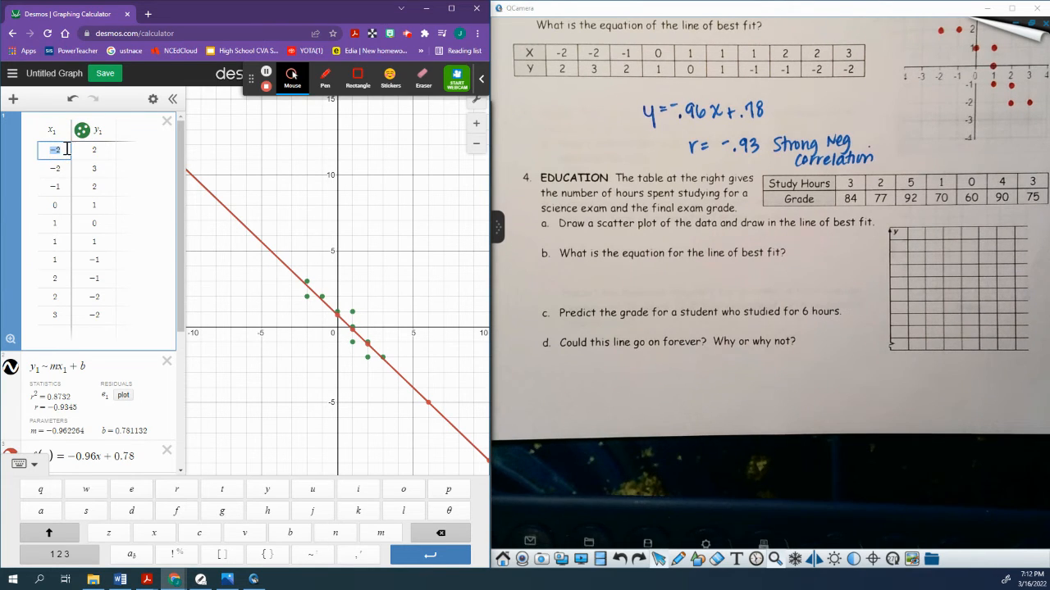
pyautogui.write('3')
pyautogui.press('Return')
pyautogui.write('2')
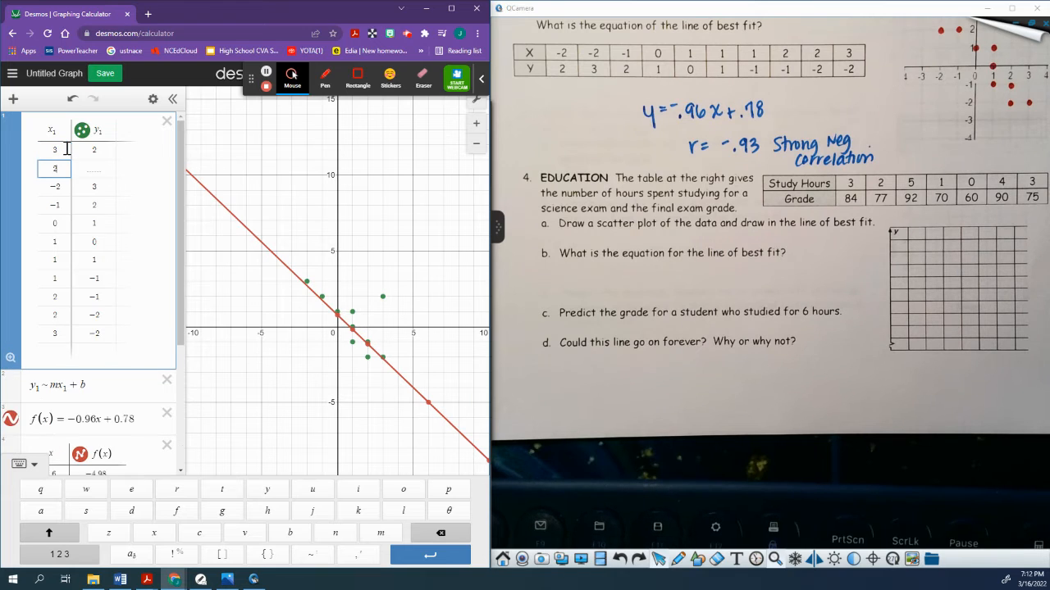
pyautogui.press('Return')
pyautogui.write('5')
pyautogui.press('Return')
pyautogui.write('1')
pyautogui.press('Return')
pyautogui.write('0')
pyautogui.press('Return')
pyautogui.write('4')
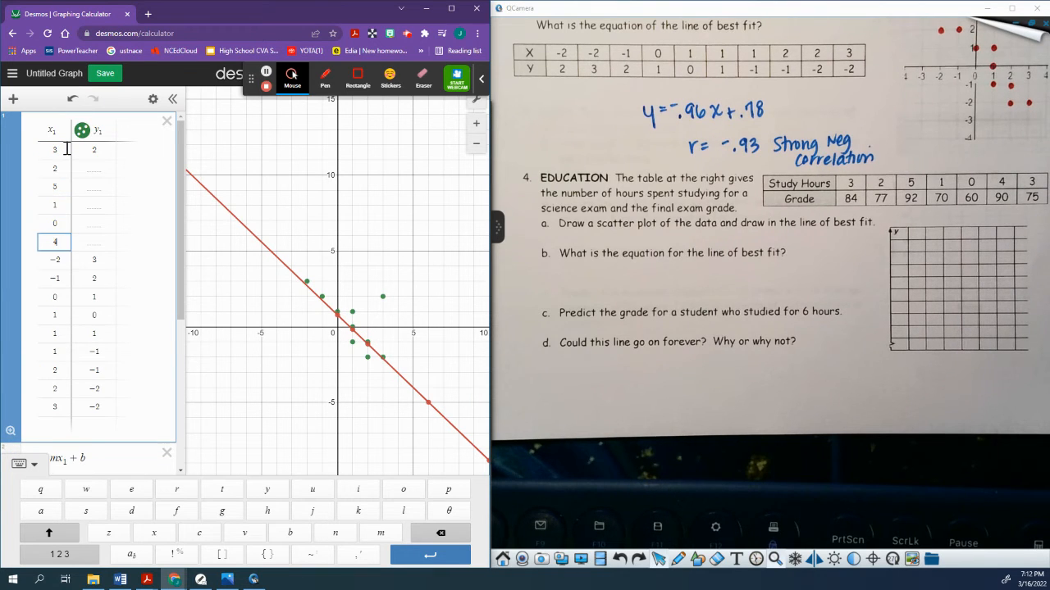
pyautogui.press('Return')
pyautogui.write('3')
pyautogui.press('Return')
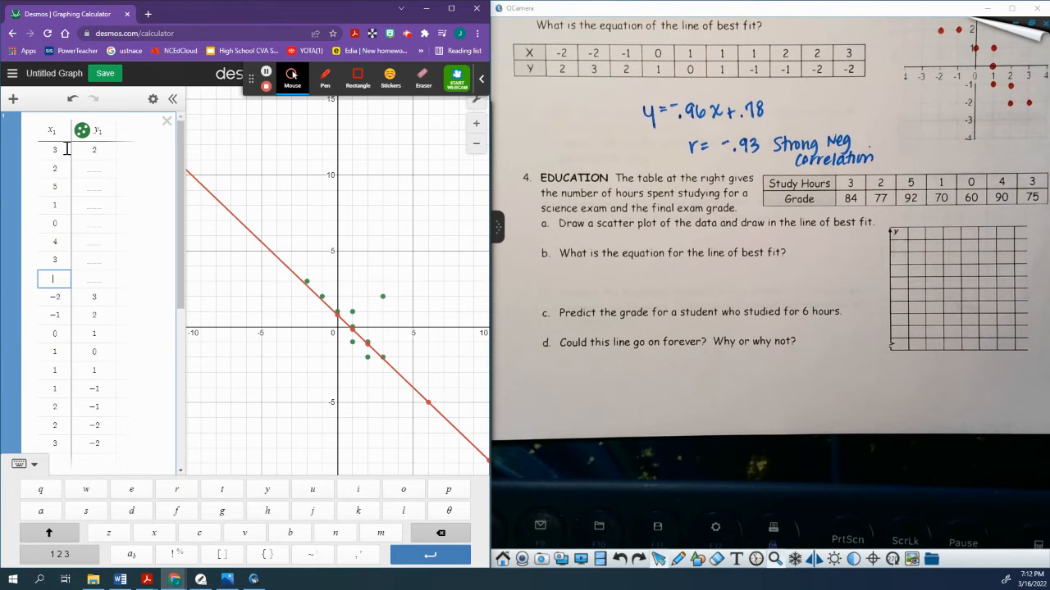
# Step: Clear the leftover problem 3 x₁ values from the rows below the new study-hours entries
pyautogui.press('Down')
pyautogui.press('BackSpace')
pyautogui.press('BackSpace')
pyautogui.press('Down')
pyautogui.press('BackSpace')
pyautogui.press('BackSpace')
pyautogui.press('Down')
pyautogui.press('BackSpace')
pyautogui.press('Down')
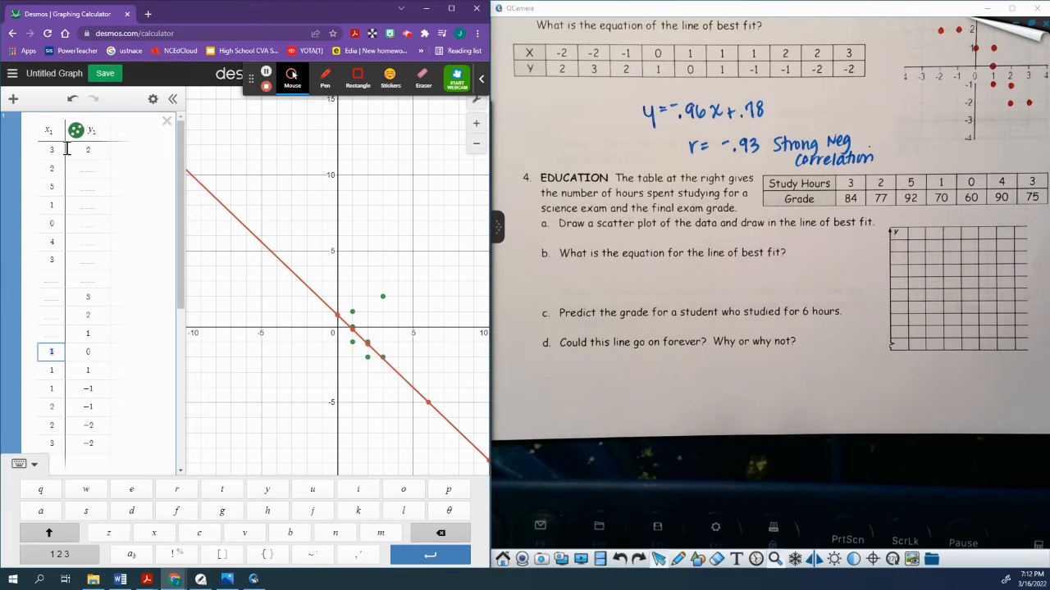
pyautogui.press('BackSpace')
pyautogui.press('Down')
pyautogui.press('BackSpace')
pyautogui.press('Down')
pyautogui.press('BackSpace')
pyautogui.press('Down')
pyautogui.press('BackSpace')
pyautogui.press('Down')
pyautogui.press('BackSpace')
pyautogui.press('Down')
pyautogui.press('BackSpace')
# Step: Clear the leftover problem 3 y₁ values from the same lower rows, working from the last row upward
pyautogui.press('Tab')
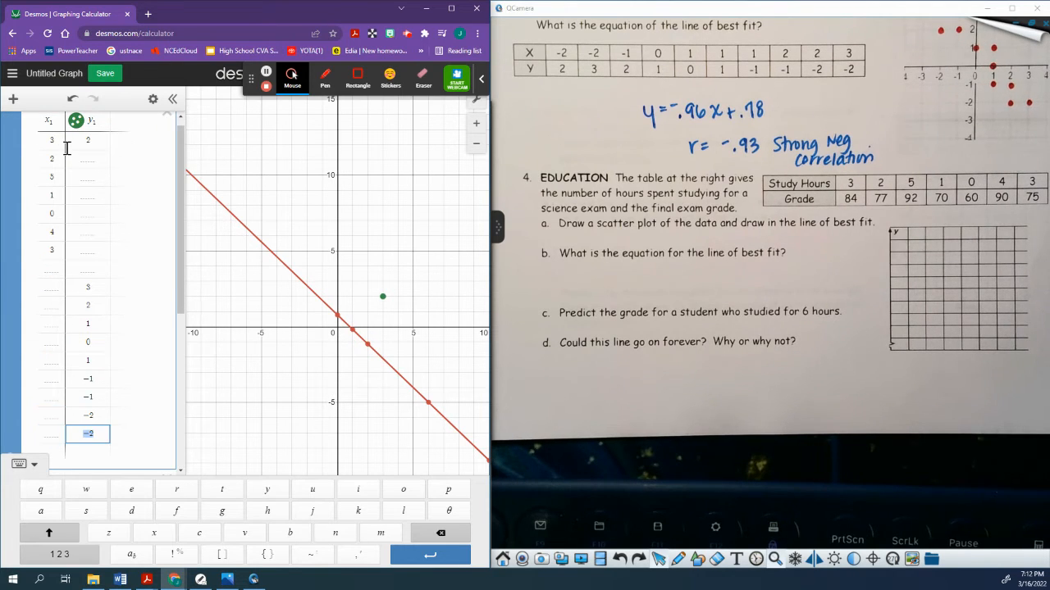
pyautogui.press('BackSpace')
pyautogui.press('Up')
pyautogui.press('BackSpace')
pyautogui.press('BackSpace')
pyautogui.press('Up')
pyautogui.press('BackSpace')
pyautogui.press('BackSpace')
pyautogui.press('Up')
pyautogui.press('BackSpace')
pyautogui.press('BackSpace')
pyautogui.press('Up')
pyautogui.press('BackSpace')
pyautogui.press('Up')
pyautogui.press('BackSpace')
pyautogui.press('Up')
pyautogui.press('BackSpace')
pyautogui.press('Up')
pyautogui.press('BackSpace')
pyautogui.press('Up')
pyautogui.press('BackSpace')
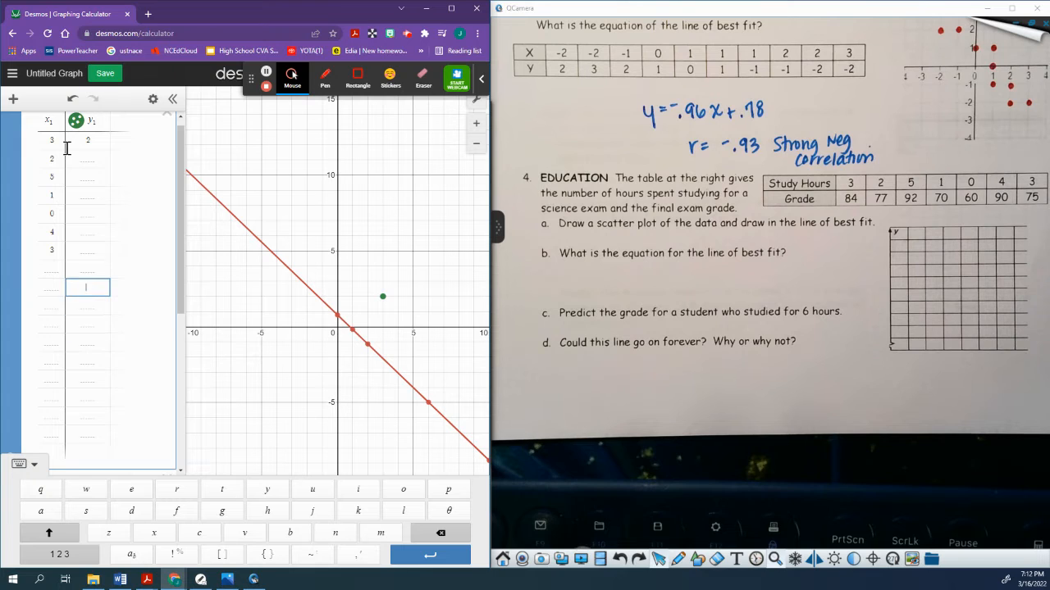
# Step: Enter the grades 84, 77 and 92 as y₁ values in the table's first three rows
pyautogui.press('Up')
pyautogui.press('Up')
pyautogui.press('Up')
pyautogui.press('Up')
pyautogui.press('Up')
pyautogui.press('Up')
pyautogui.press('Up')
pyautogui.press('Up')
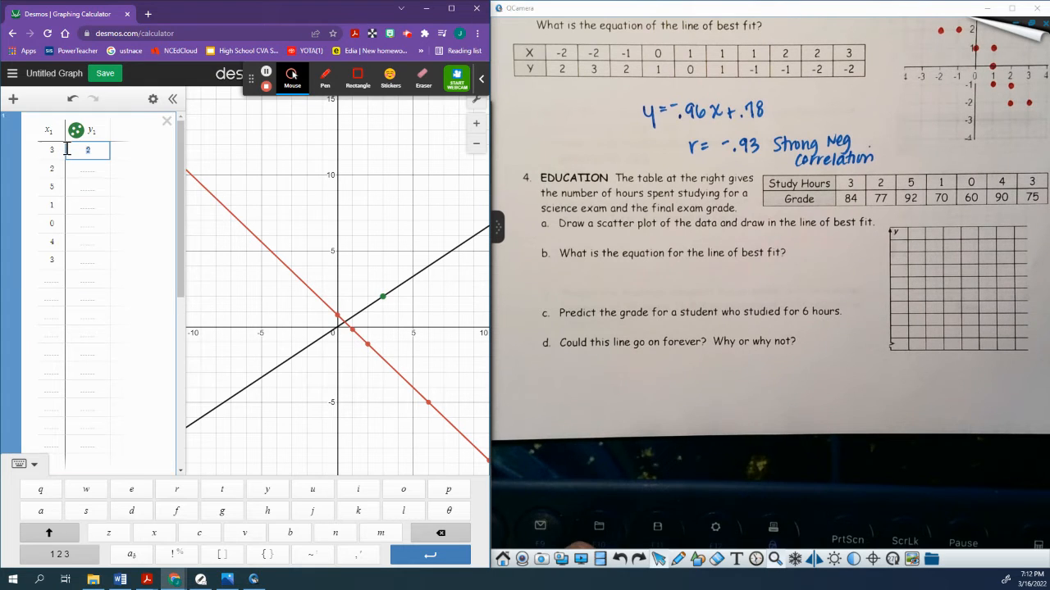
pyautogui.write('84')
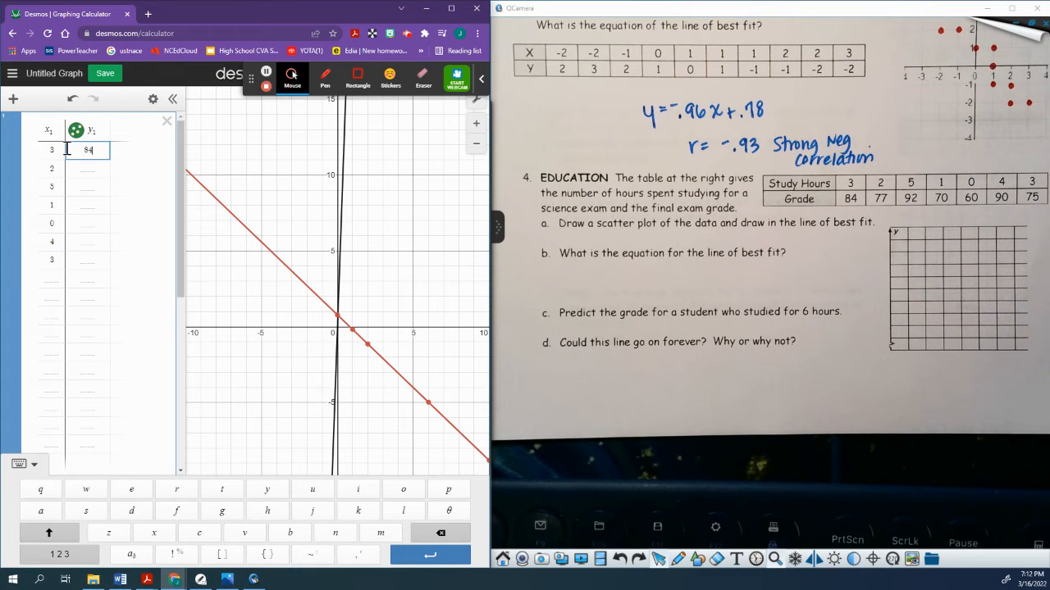
pyautogui.press('Down')
pyautogui.write('77')
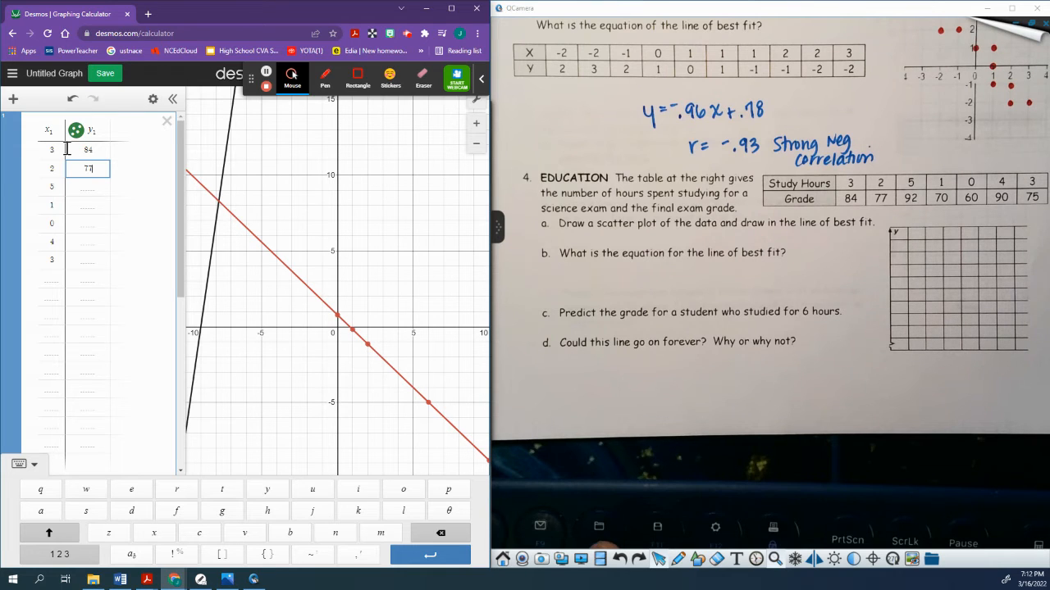
pyautogui.press('Down')
pyautogui.write('92')
# Step: Enter the grades 70, 60, 90 and 75 as y₁ values in the table's fourth through seventh rows
pyautogui.press('Down')
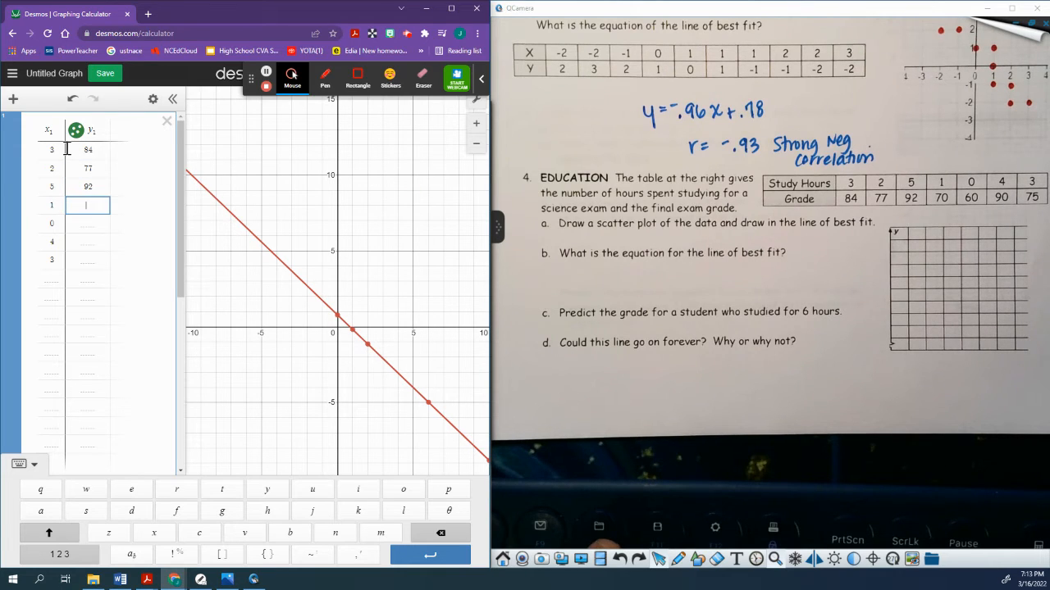
pyautogui.write('70')
pyautogui.press('Down')
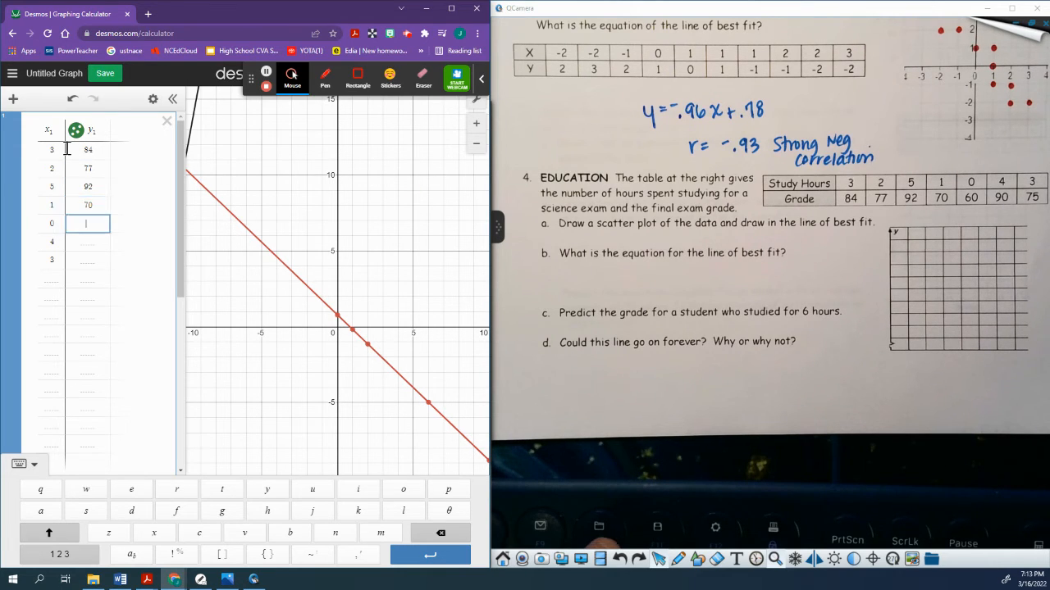
pyautogui.write('60')
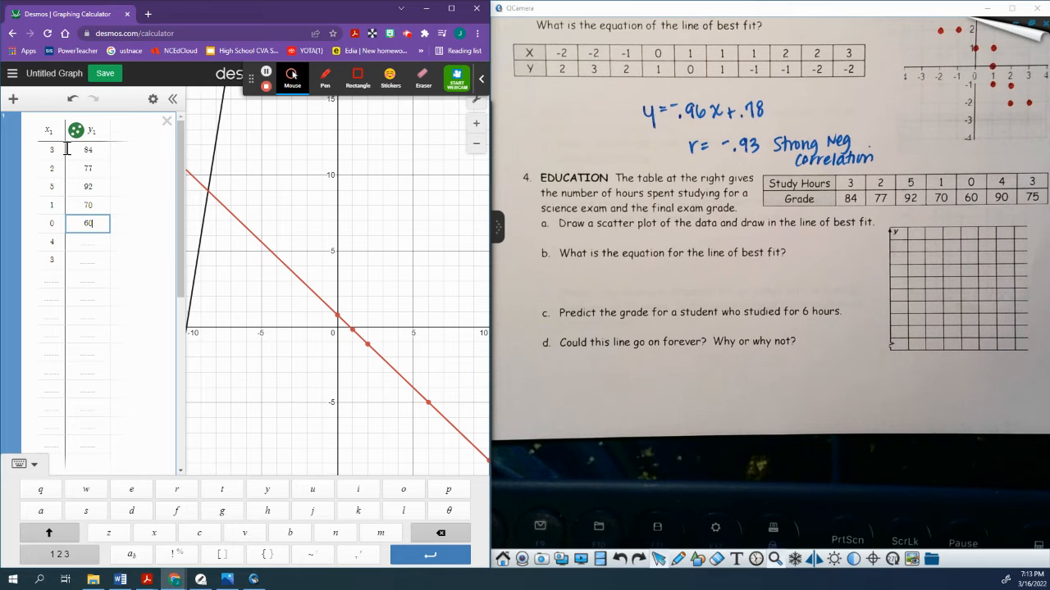
pyautogui.press('Down')
pyautogui.write('90')
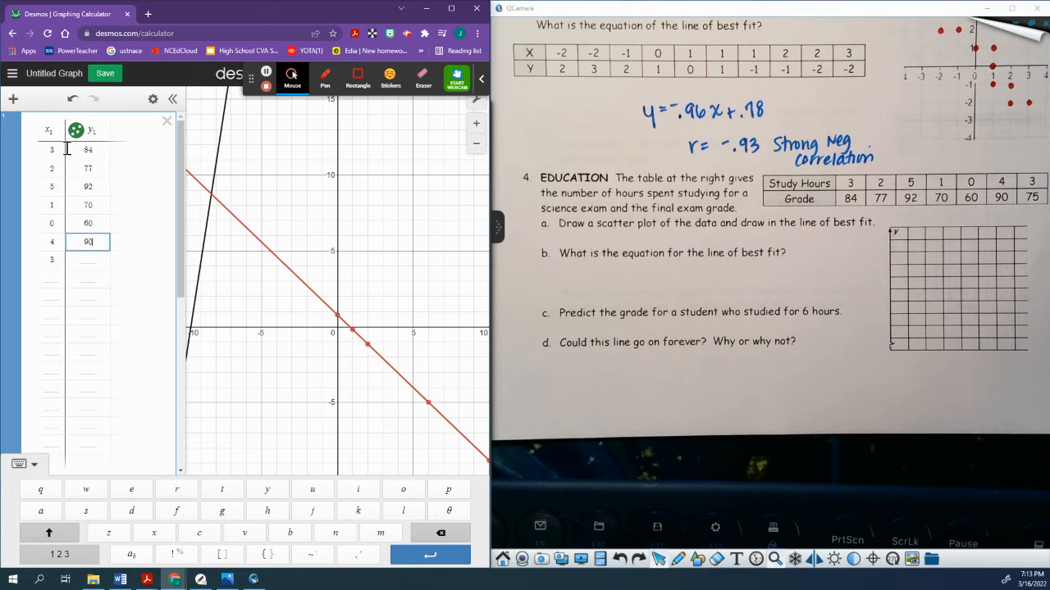
pyautogui.press('Down')
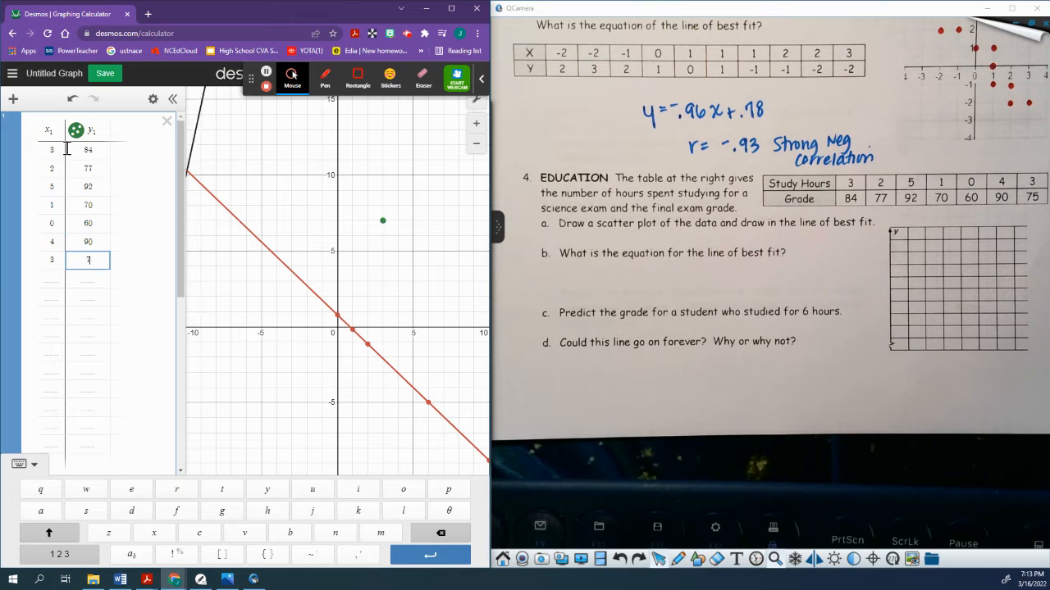
pyautogui.write('75')
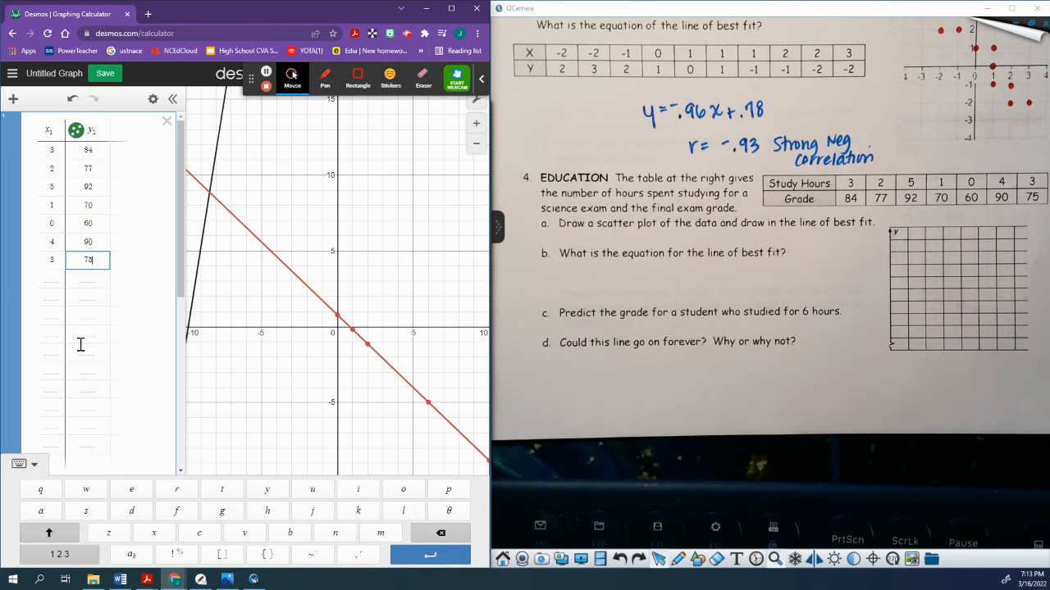
# Step: Hide and delete the old function f(x) = -0.96x + 0.78 and its table of values
pyautogui.scroll(-4, 82, 332)
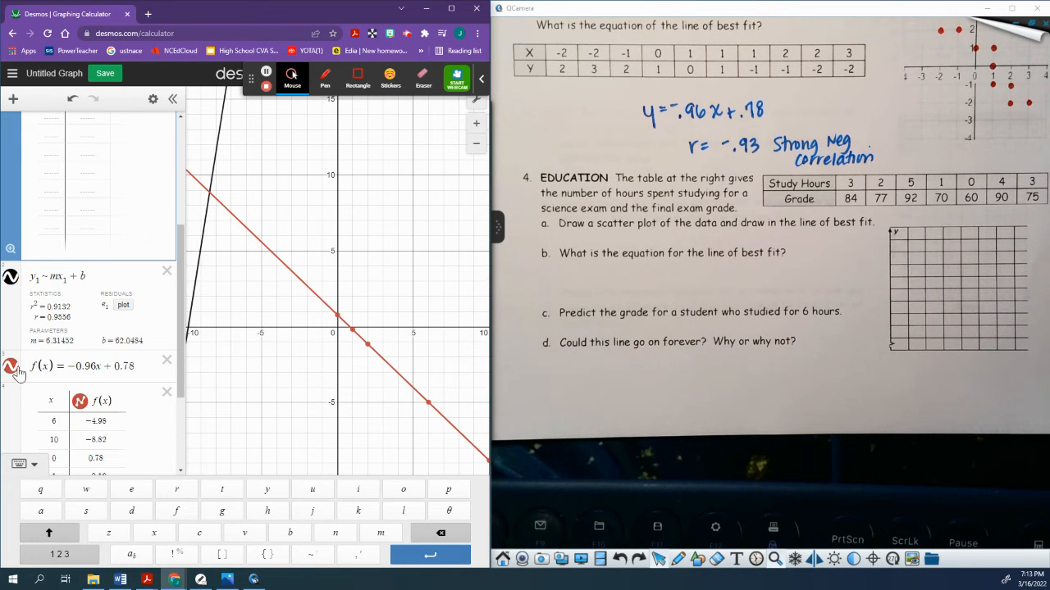
pyautogui.scroll(3, 17, 368)
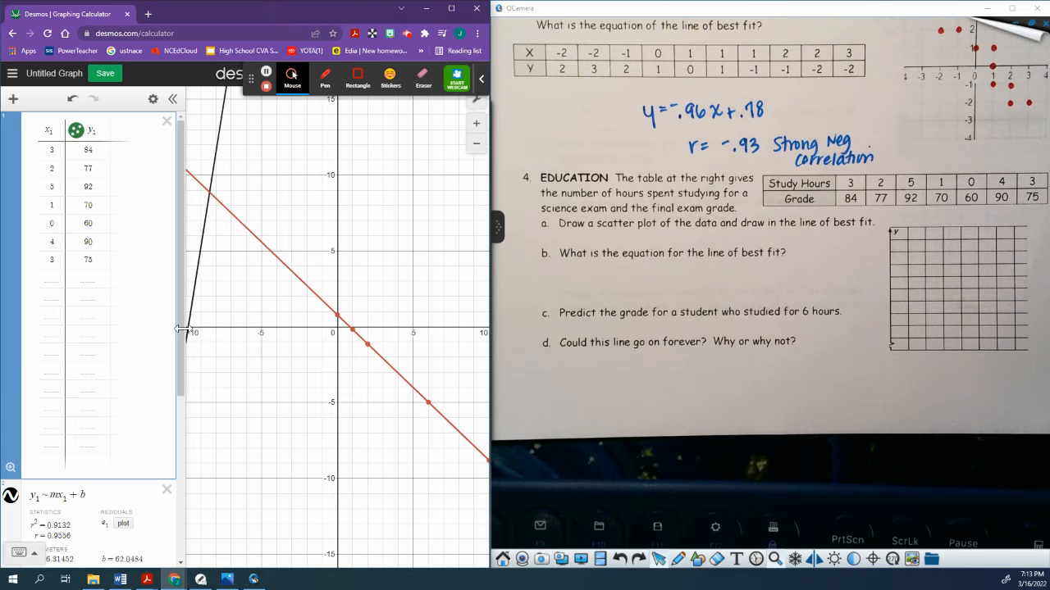
pyautogui.scroll(-4, 14, 326)
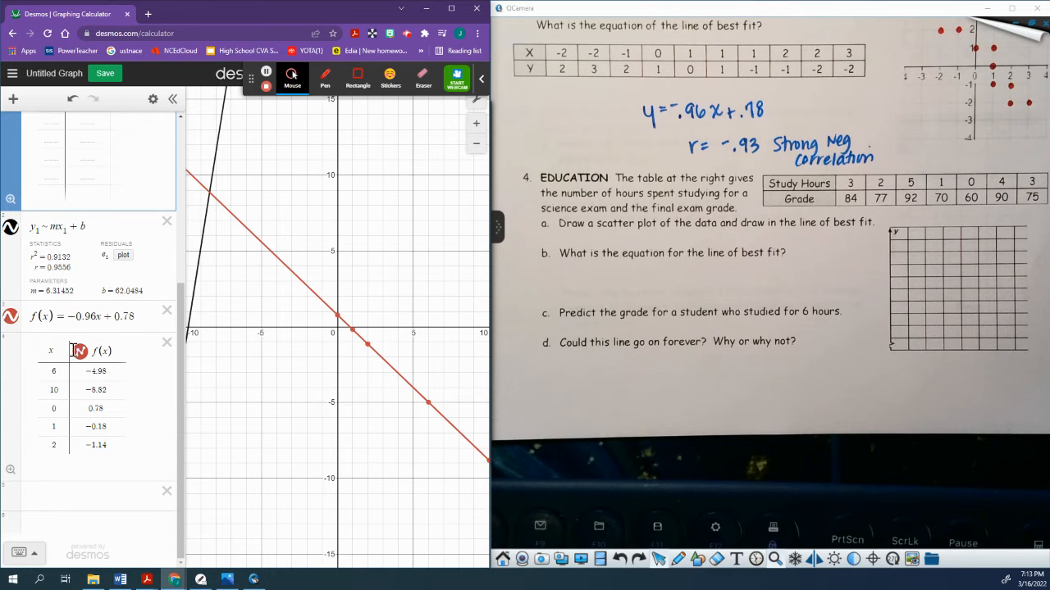
pyautogui.click(78, 351)
pyautogui.click(12, 317)
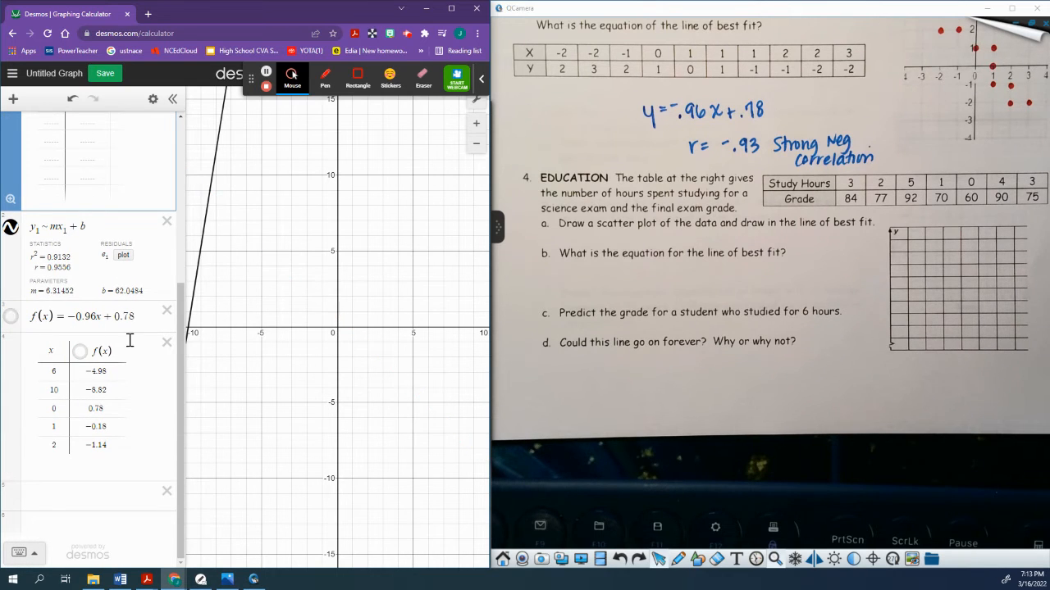
pyautogui.click(167, 311)
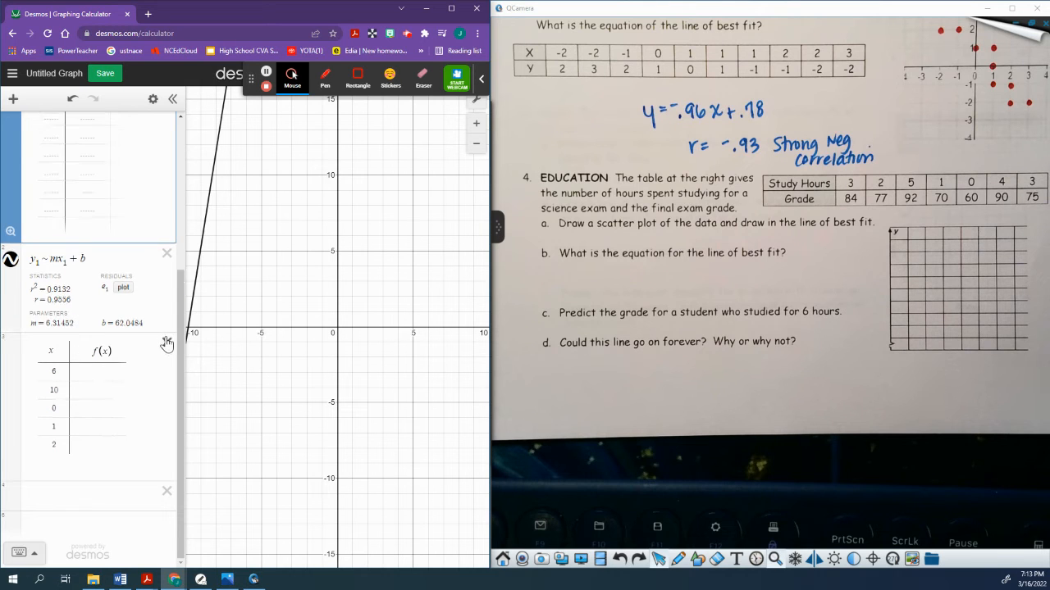
pyautogui.click(167, 342)
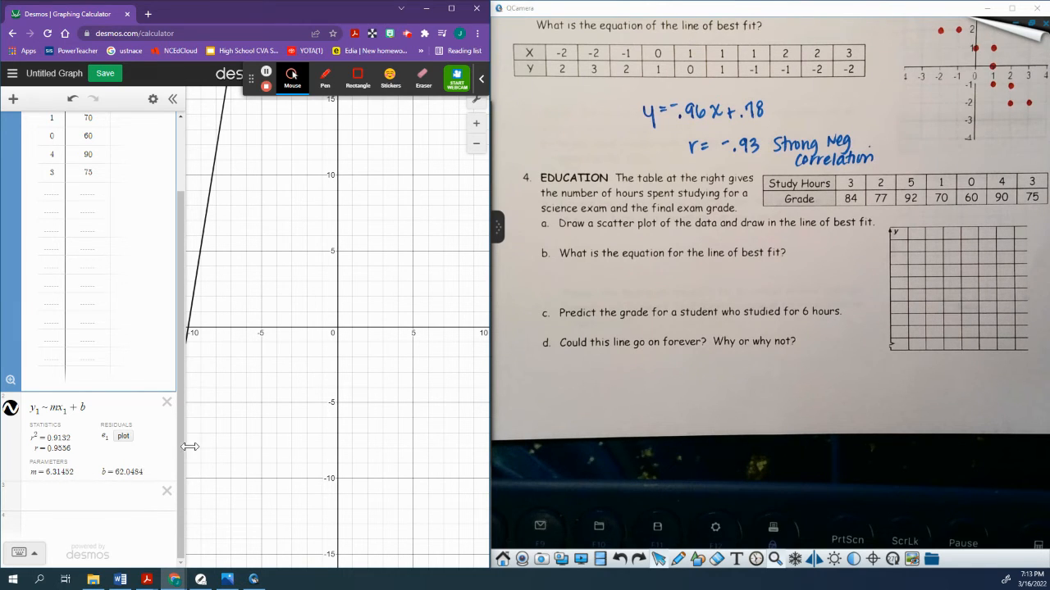
# Step: Reframe the graph to examine problem 4's scatter points and regression line across grades of about 40 to 100
pyautogui.scroll(-3, 266, 374)
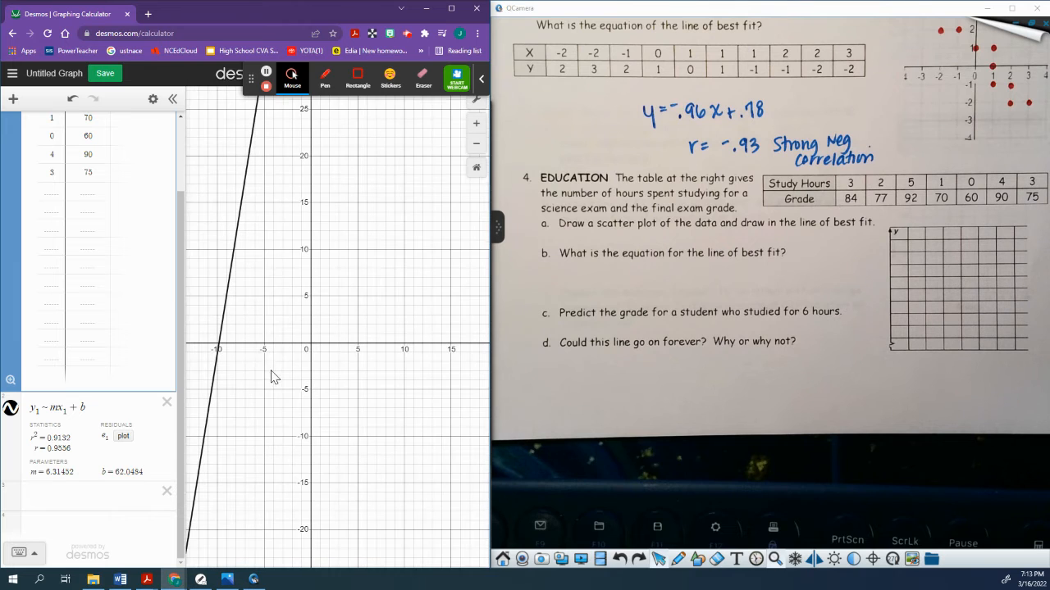
pyautogui.moveTo(308, 355); pyautogui.dragTo(319, 451)
pyautogui.scroll(-2, 339, 363)
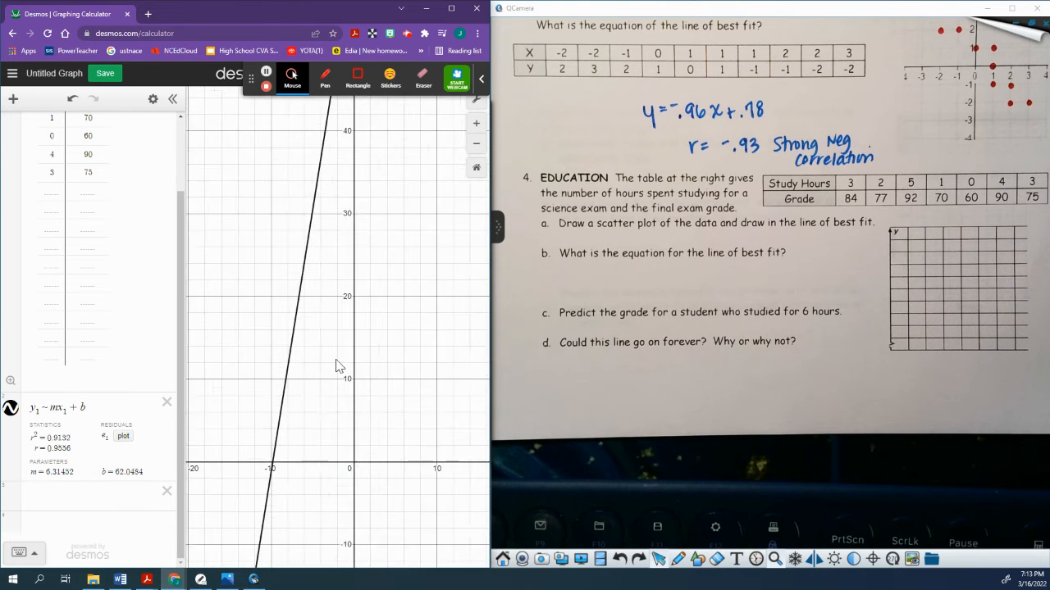
pyautogui.scroll(-2, 336, 366)
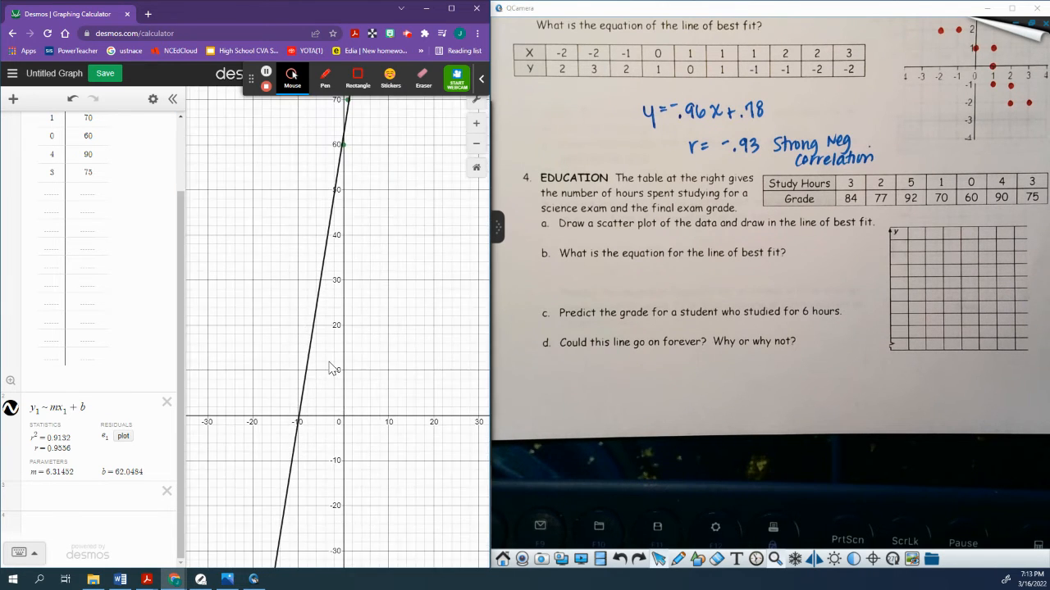
pyautogui.scroll(-3, 330, 367)
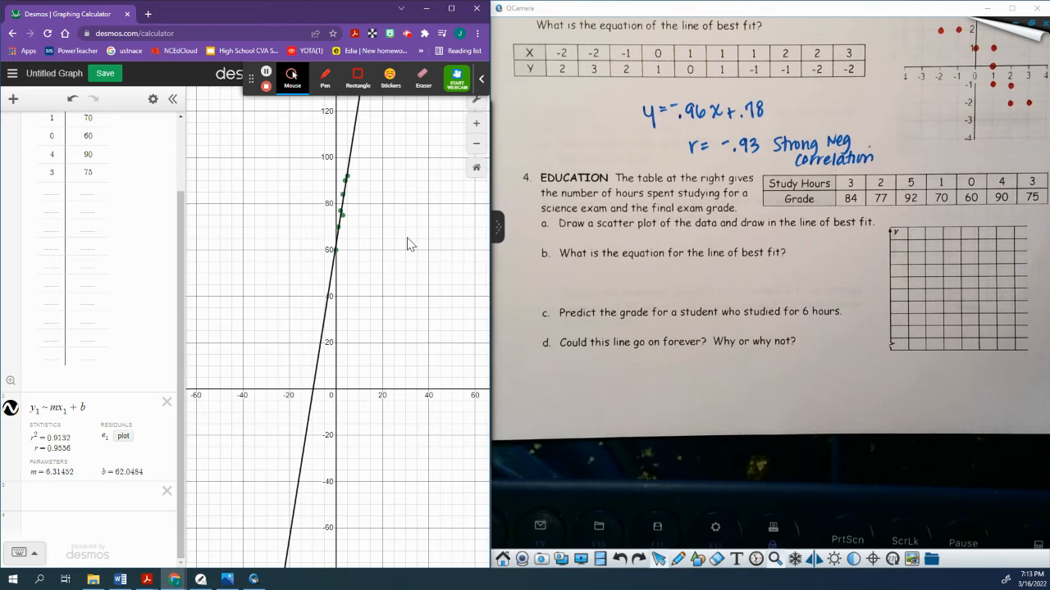
pyautogui.moveTo(410, 238)
pyautogui.mouseDown()
pyautogui.moveTo(389, 361)
pyautogui.moveTo(356, 403)
pyautogui.moveTo(317, 394)
pyautogui.moveTo(328, 394)
pyautogui.mouseUp()
pyautogui.scroll(3, 353, 394)
pyautogui.scroll(2, 336, 443)
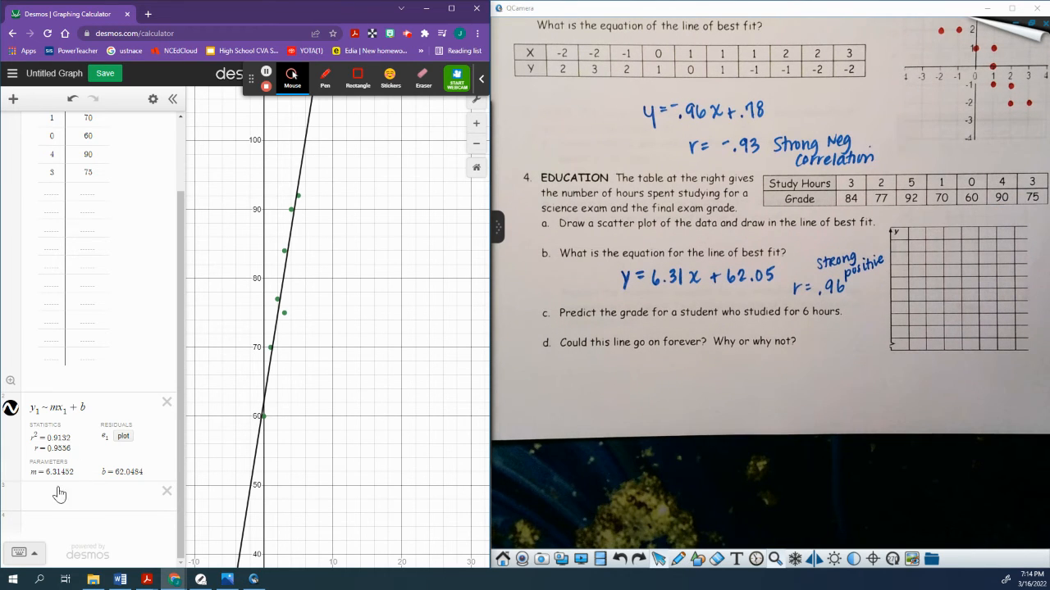
# Step: Enter the line of best fit as the function f(x) = 6.31x + 62.05 below the regression
pyautogui.click(178, 336)
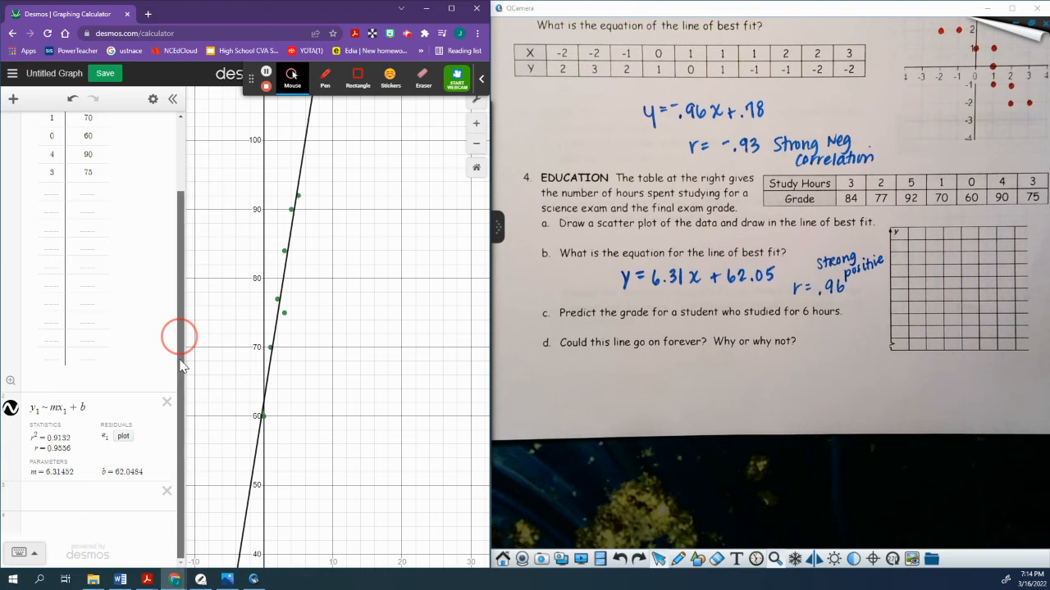
pyautogui.click(70, 500)
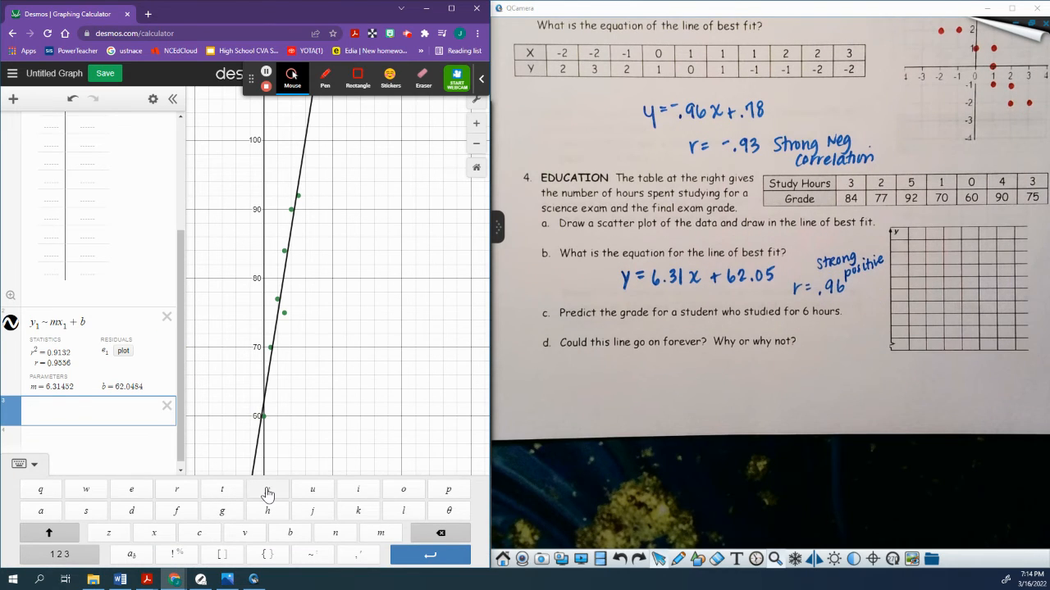
pyautogui.write('f(x) ')
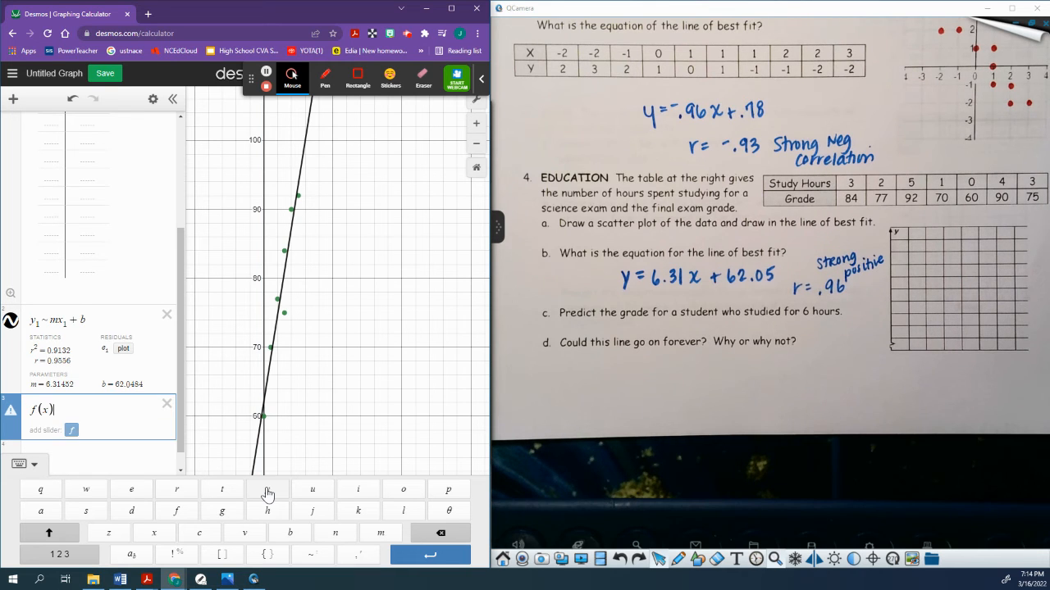
pyautogui.write('= ')
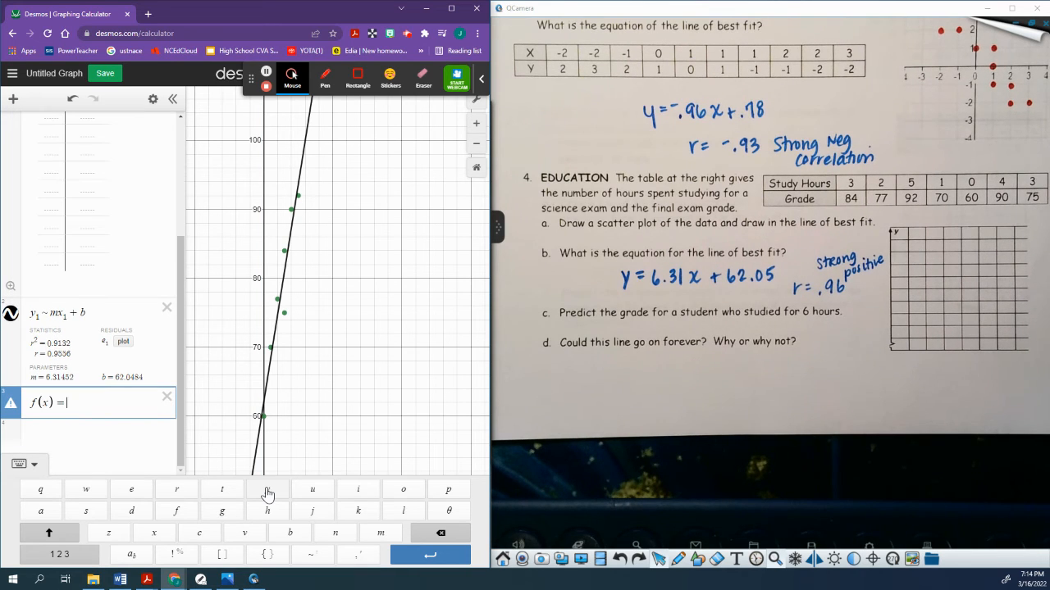
pyautogui.write('6.31')
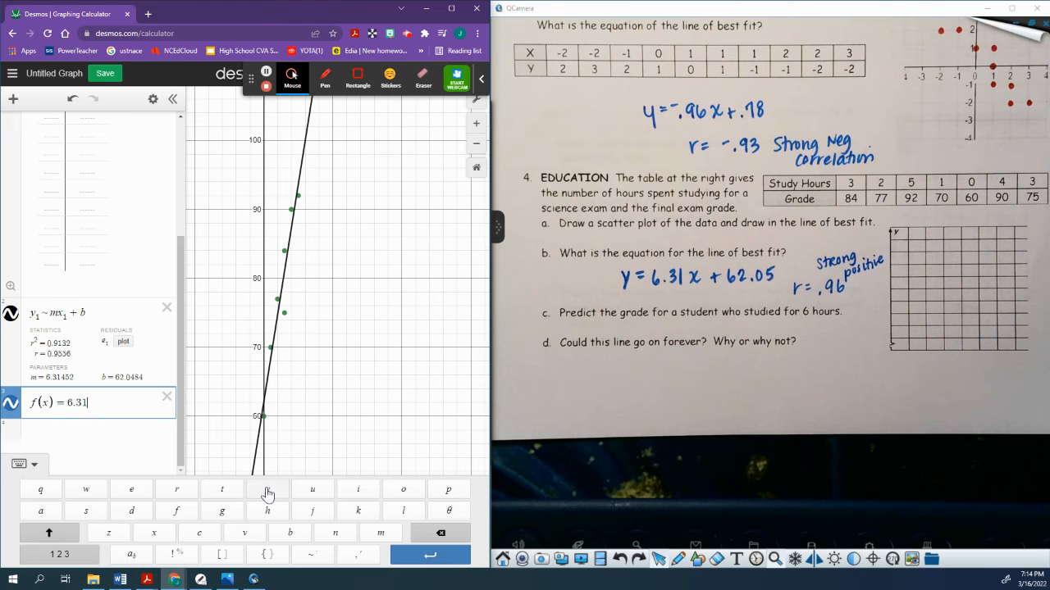
pyautogui.write('x ')
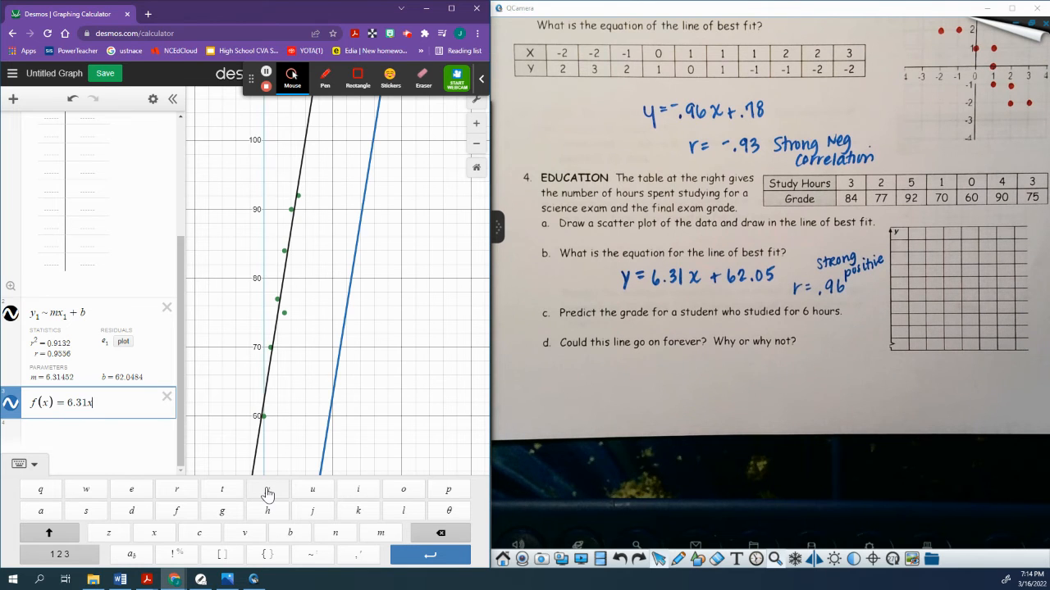
pyautogui.write('+ ')
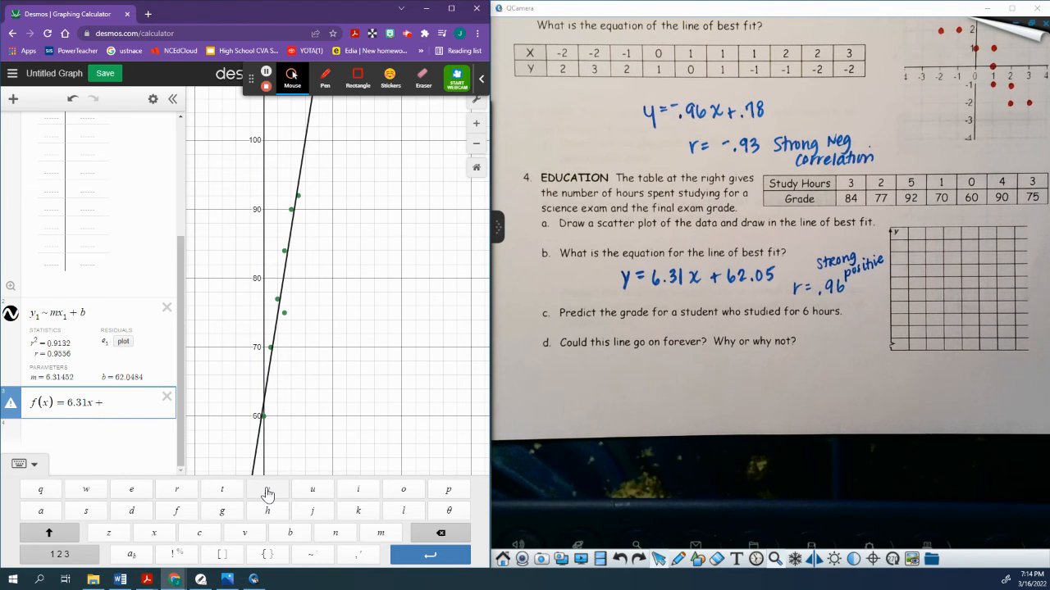
pyautogui.write('62.0')
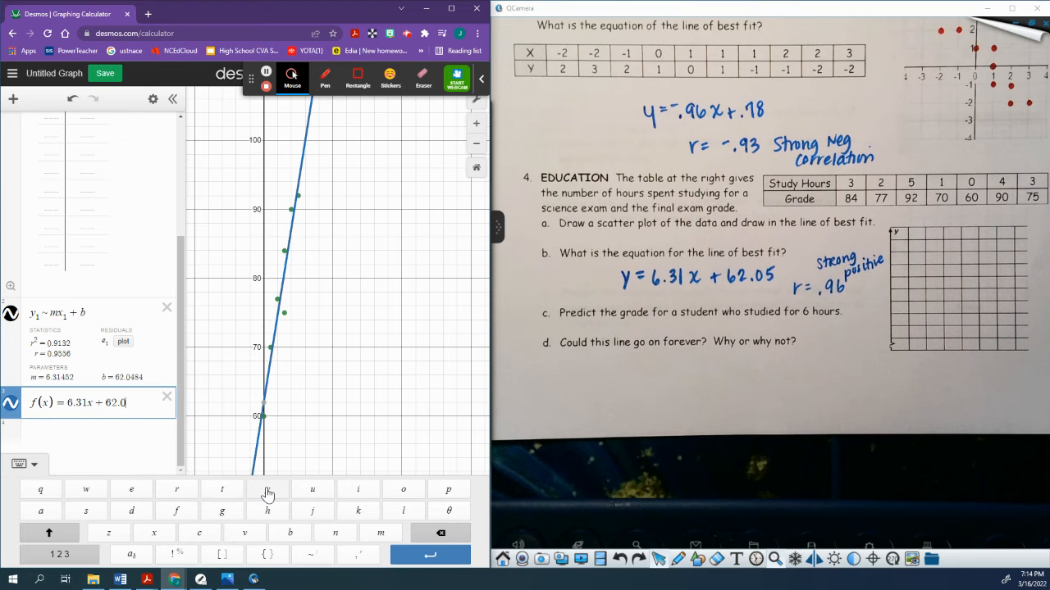
pyautogui.write('5')
pyautogui.press('Return')
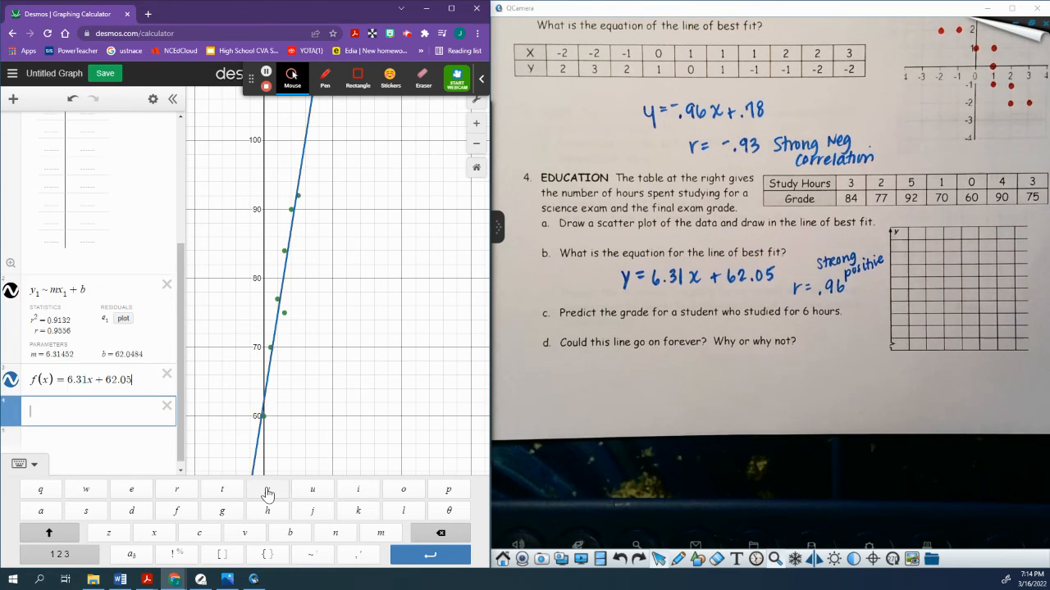
# Step: Create a table of values from the function f(x) = 6.31x + 62.05
pyautogui.click(137, 377)
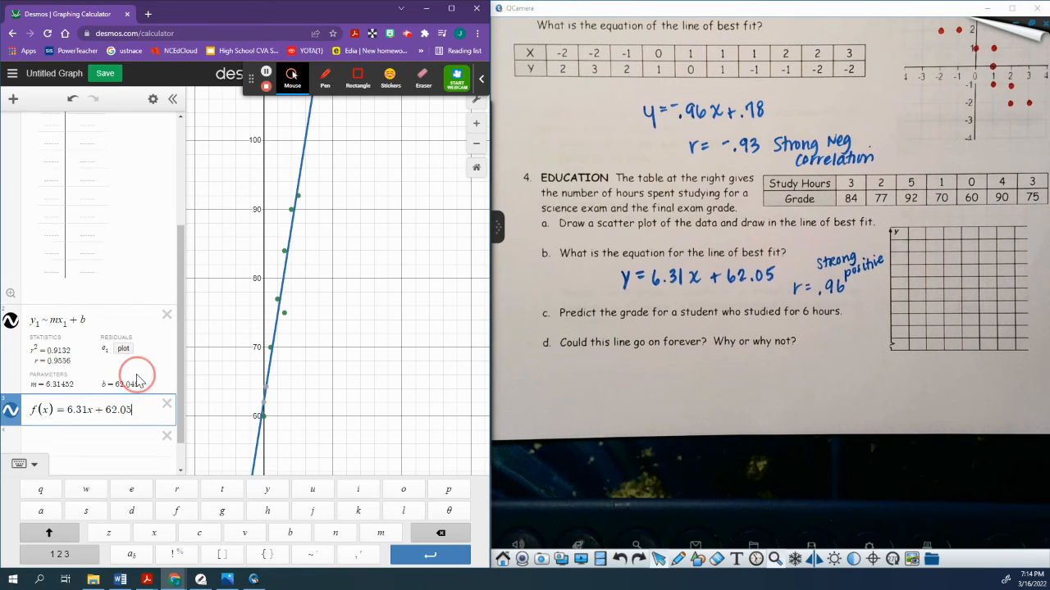
pyautogui.scroll(5, 139, 375)
pyautogui.click(152, 98)
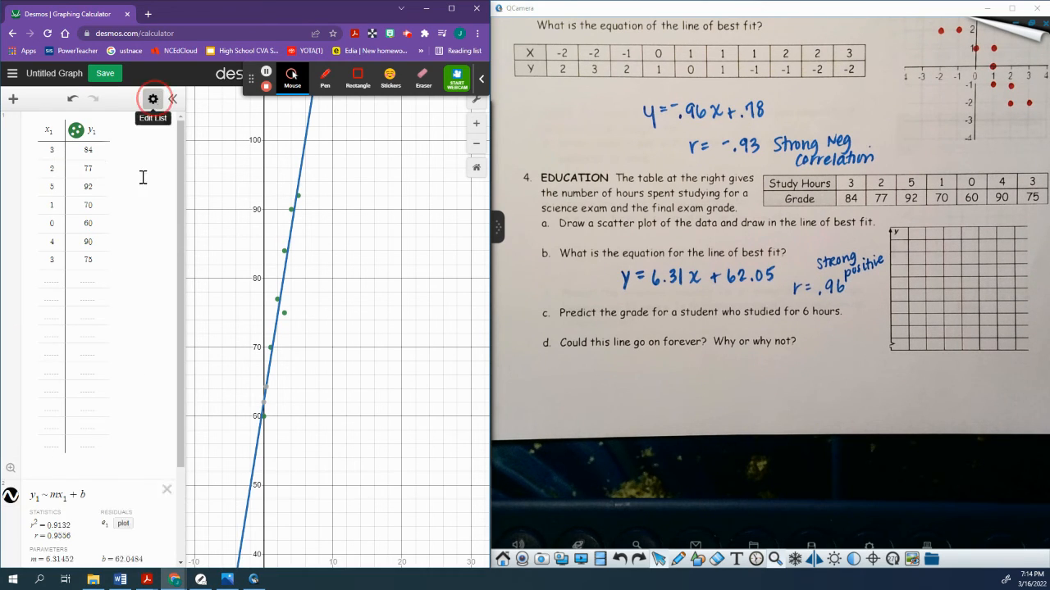
pyautogui.scroll(-3, 137, 213)
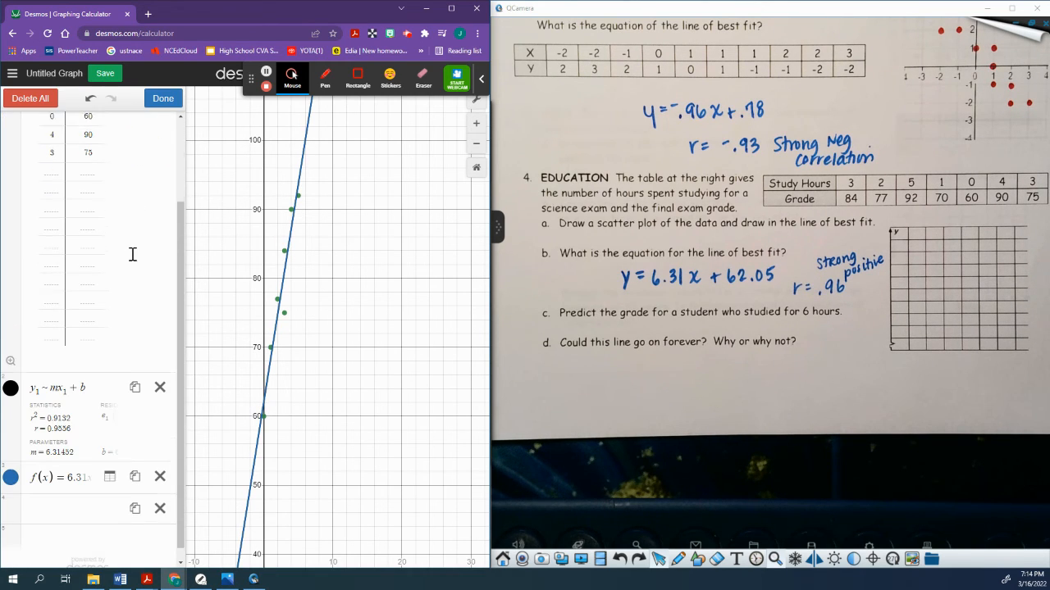
pyautogui.click(110, 465)
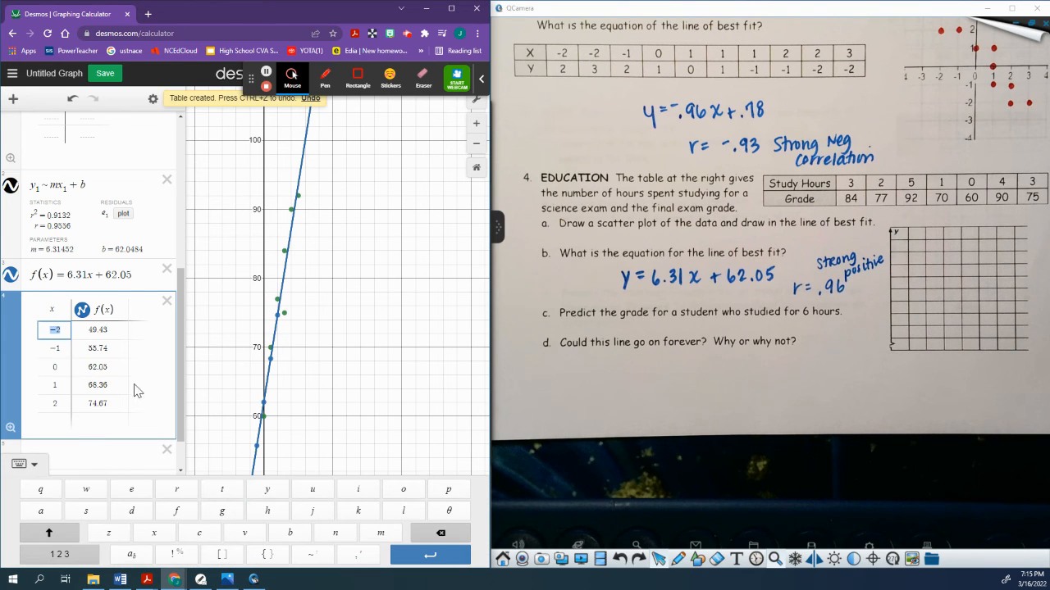
# Step: Enter 6 and 7 study hours as the first two x values in the function's table to predict the grades
pyautogui.press('BackSpace')
pyautogui.write('6')
pyautogui.press('Return')
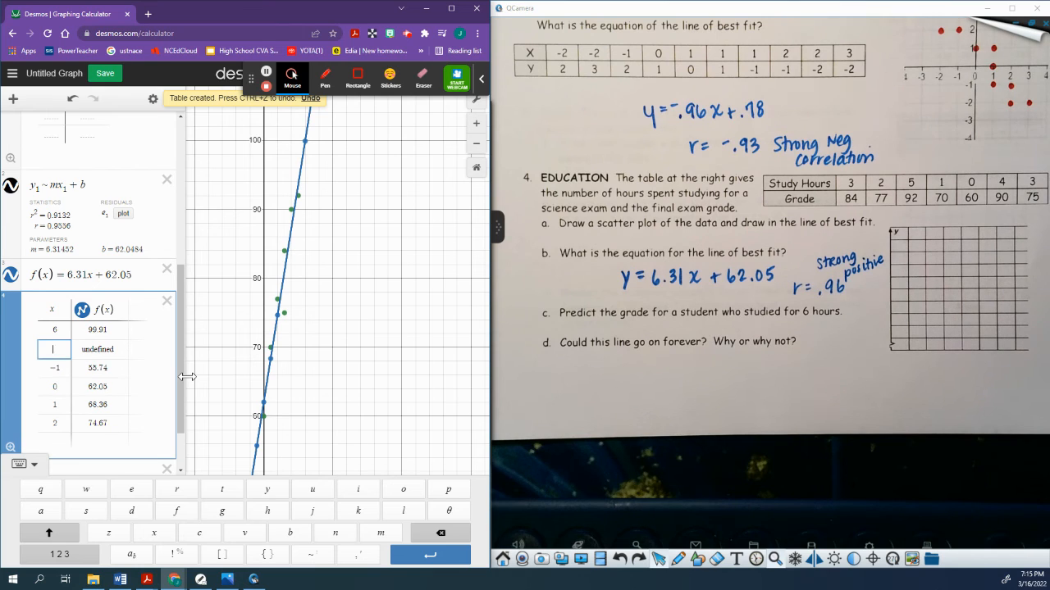
pyautogui.press('Down')
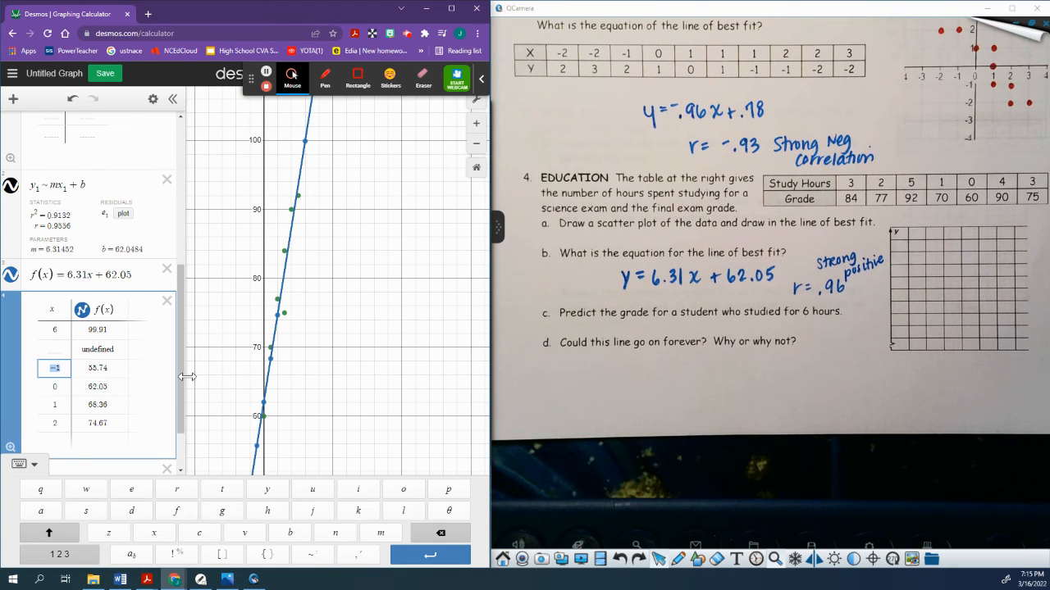
pyautogui.press('Up')
pyautogui.press('Up')
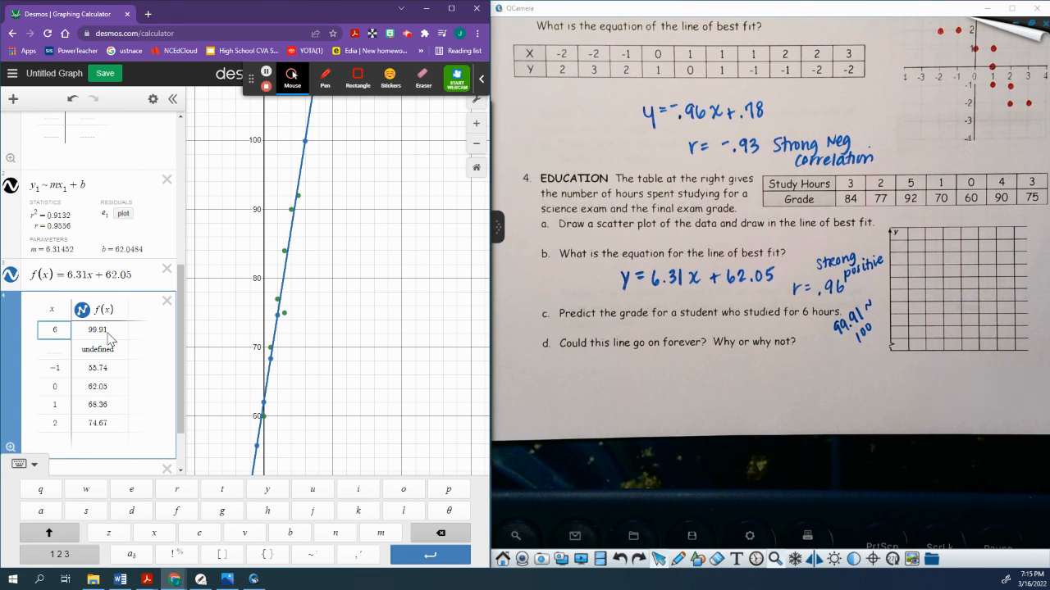
pyautogui.click(55, 348)
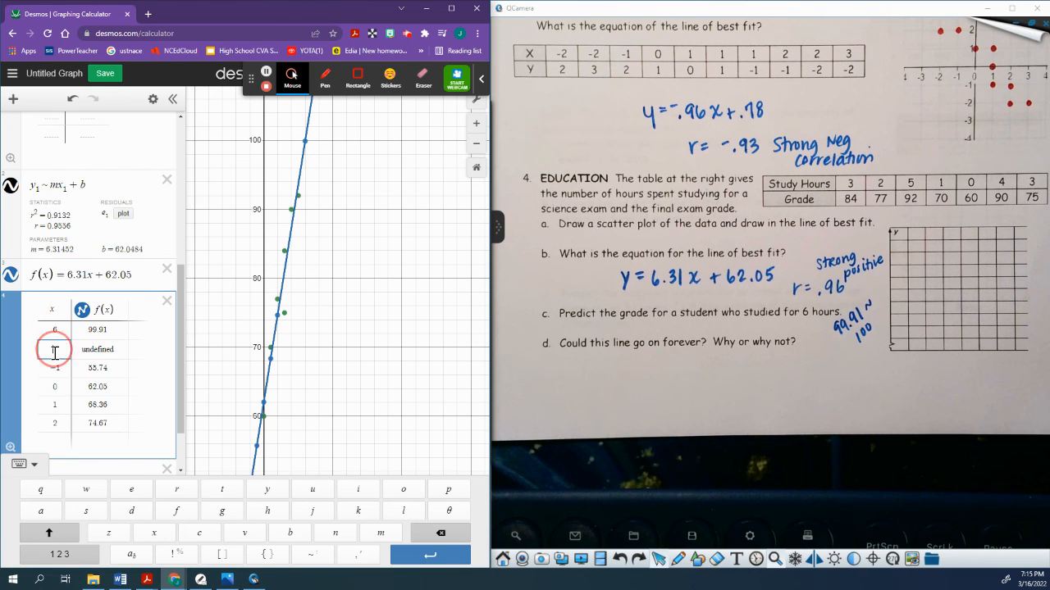
pyautogui.write('7')
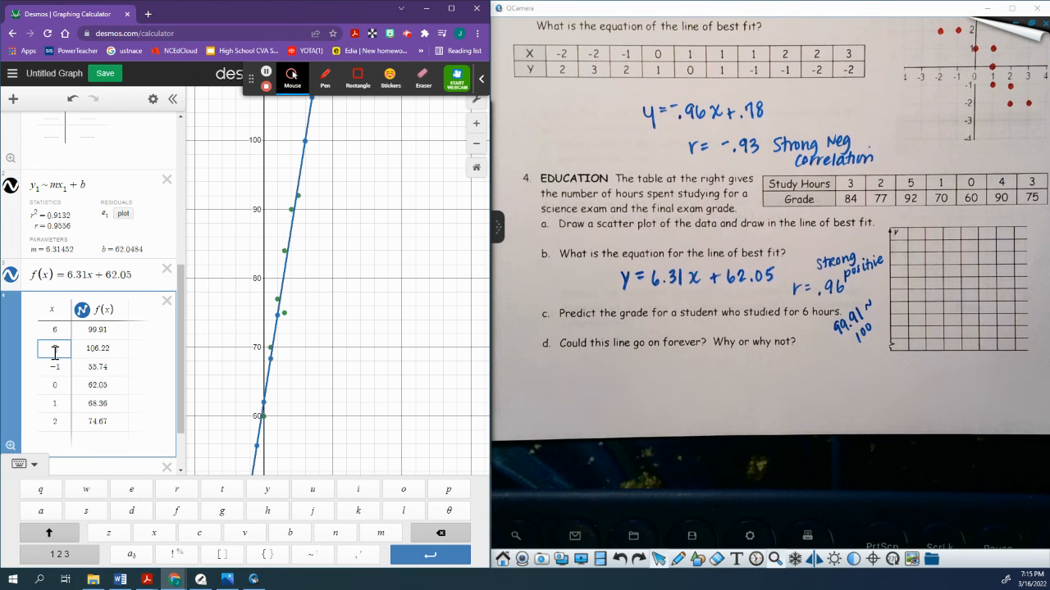